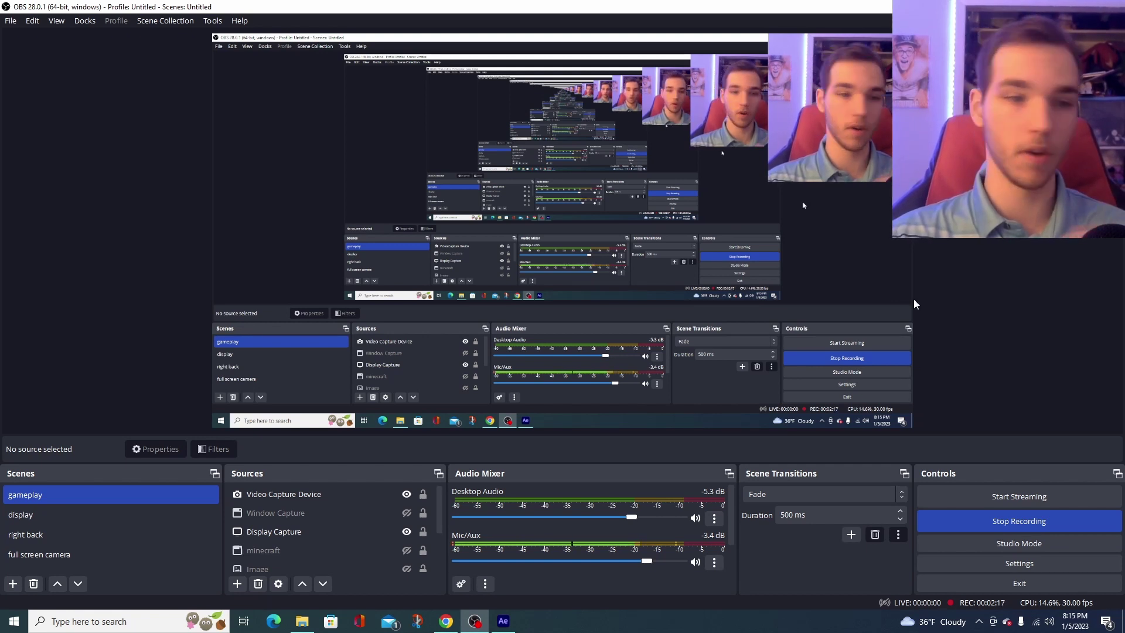
# Step: Select the Image source in the OBS Sources list
pyautogui.click(379, 571)
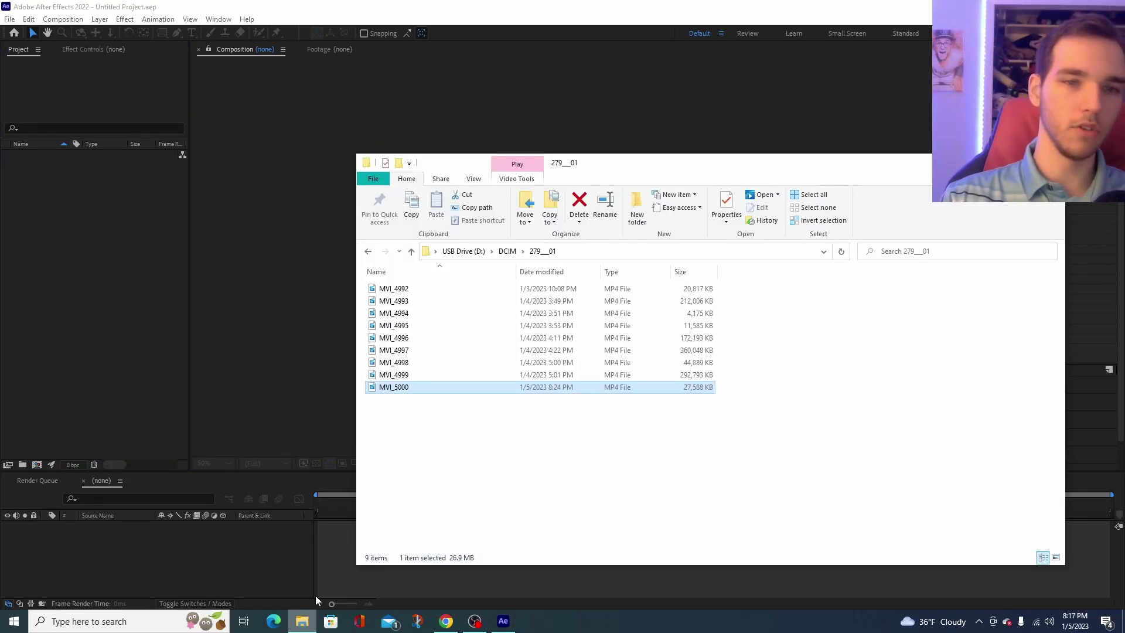
# Step: Import the MVI_5000 clip and build the MVI_5000 composition from it
pyautogui.moveTo(404, 389); pyautogui.dragTo(94, 312)
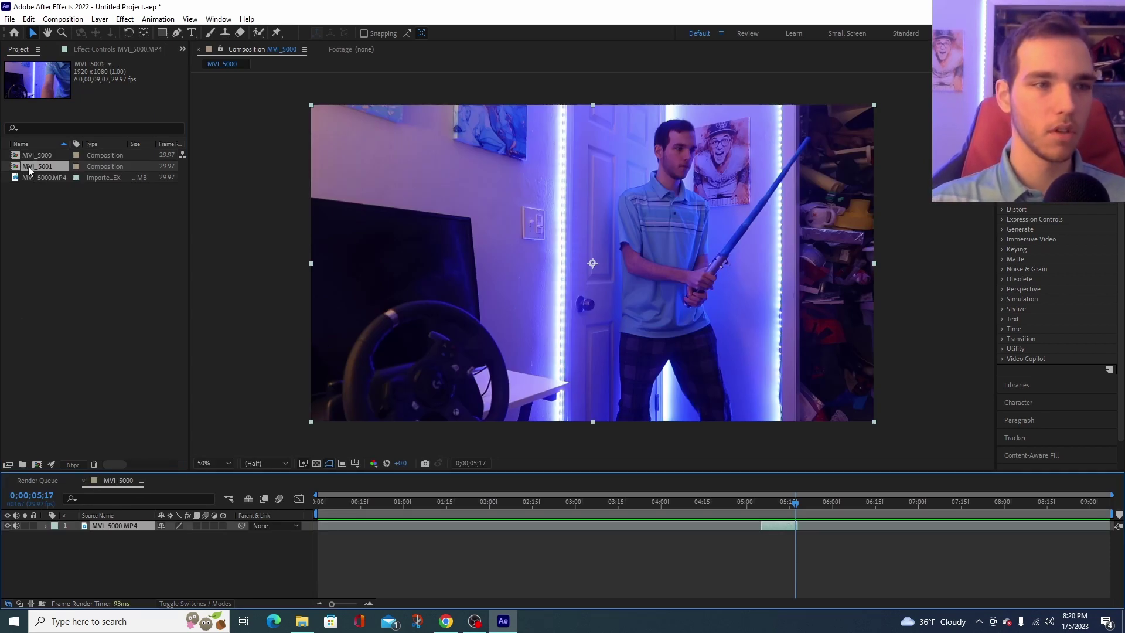
pyautogui.moveTo(34, 177); pyautogui.dragTo(77, 290)
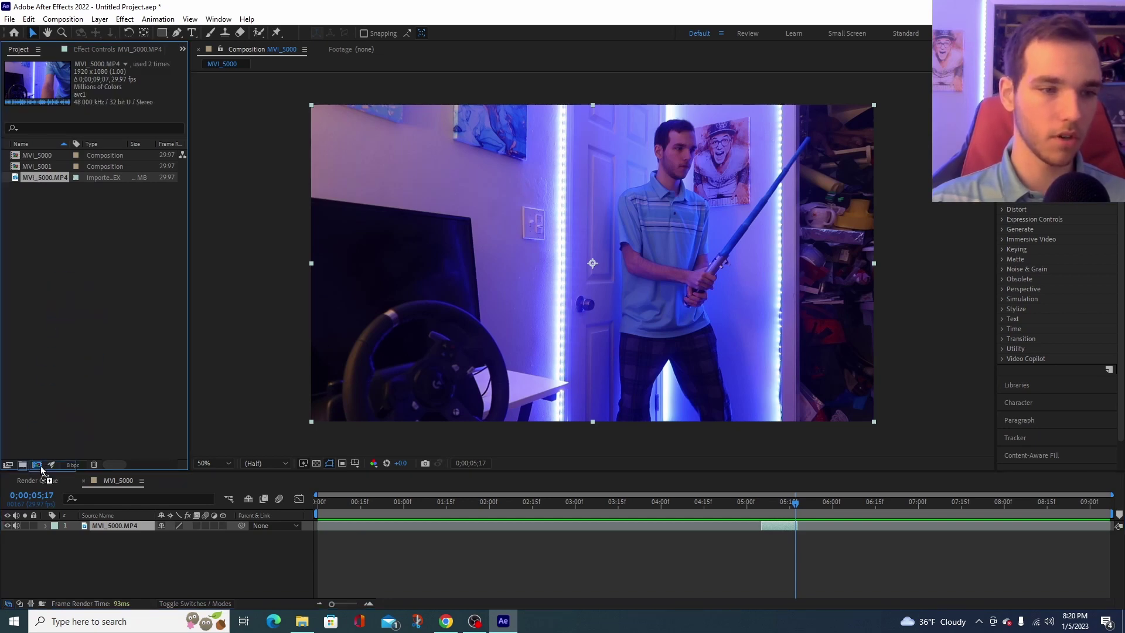
pyautogui.moveTo(41, 466); pyautogui.dragTo(37, 464)
pyautogui.click(134, 483)
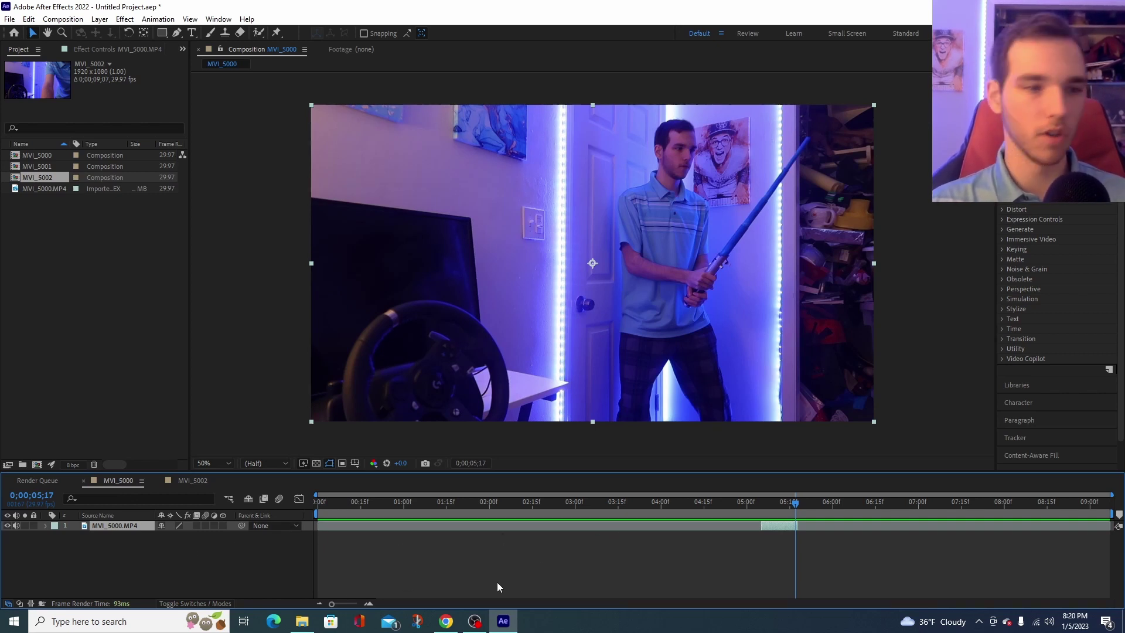
pyautogui.click(189, 485)
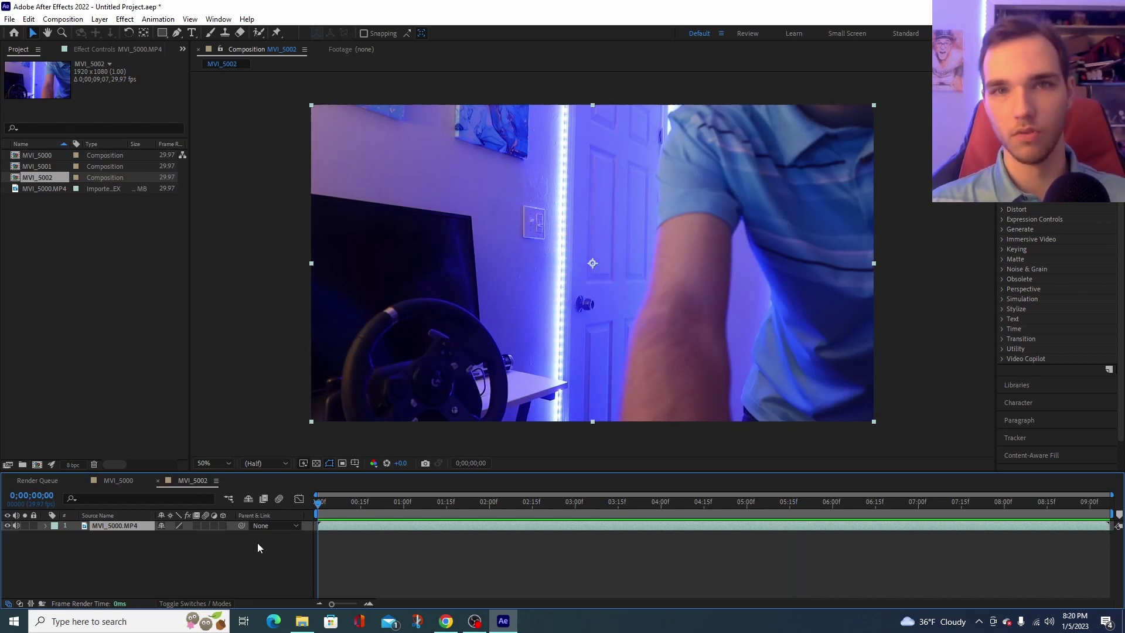
pyautogui.click(158, 481)
# Step: Start the saber action at time zero, trim the work area to about 4 seconds, and preview
pyautogui.click(762, 502)
pyautogui.moveTo(763, 526); pyautogui.dragTo(586, 502)
pyautogui.click(331, 501)
pyautogui.moveTo(1111, 513); pyautogui.dragTo(359, 509)
pyautogui.press('space')
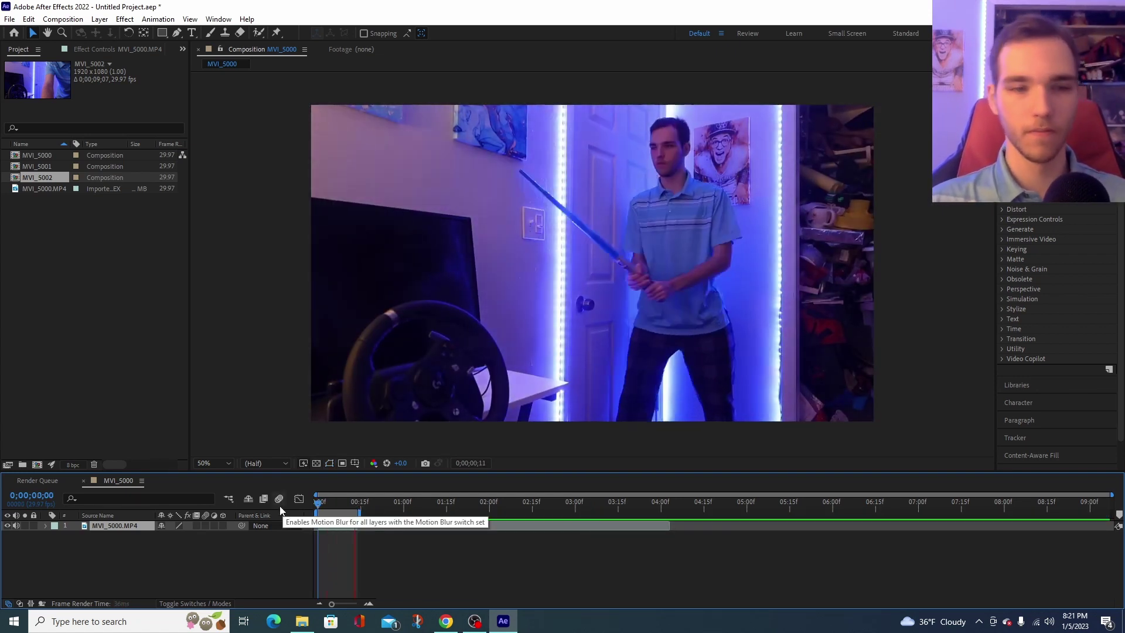
# Step: Add a pure white (FFFFFF) full-frame solid, White Solid 1, above the footage and select it
pyautogui.rightClick(163, 554)
pyautogui.click(99, 19)
pyautogui.moveTo(111, 36)
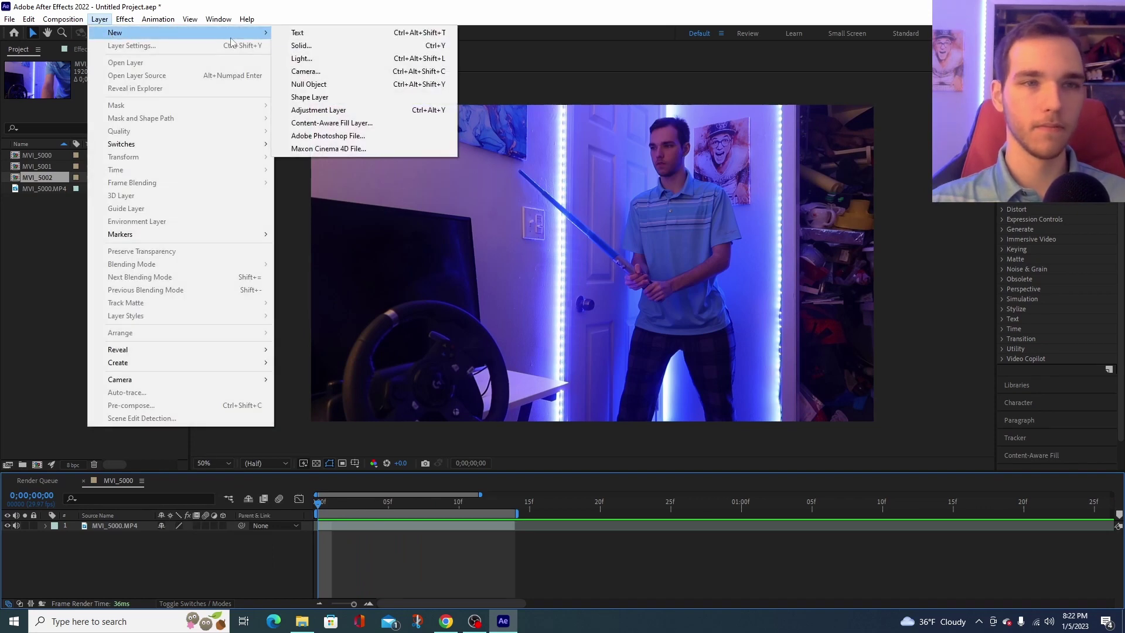
pyautogui.click(369, 43)
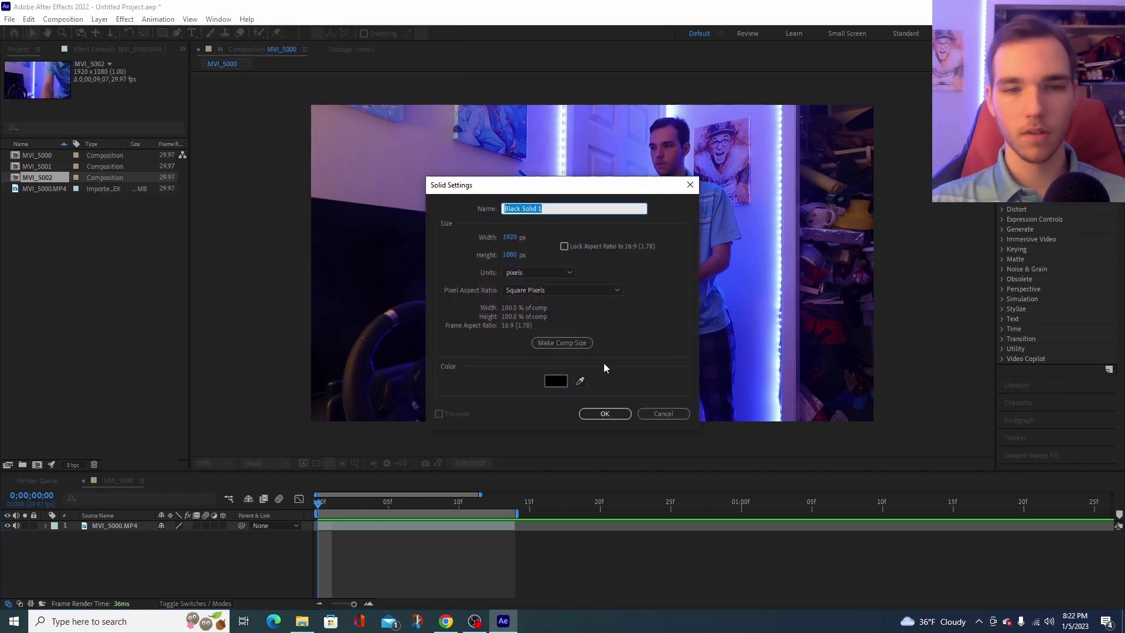
pyautogui.click(556, 382)
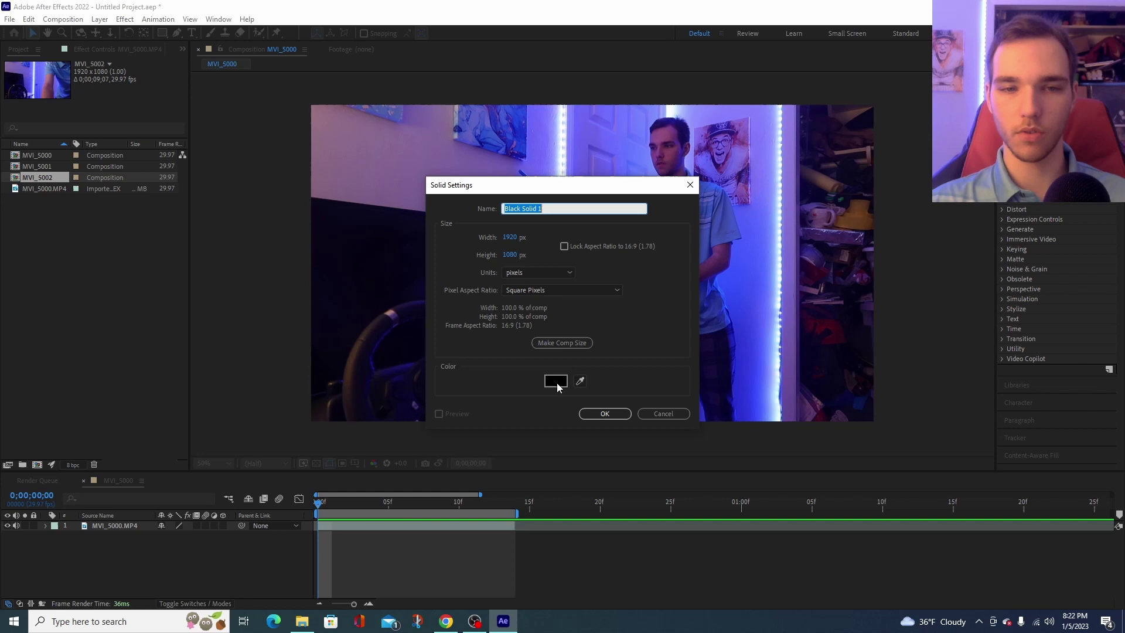
pyautogui.moveTo(760, 282); pyautogui.dragTo(633, 142)
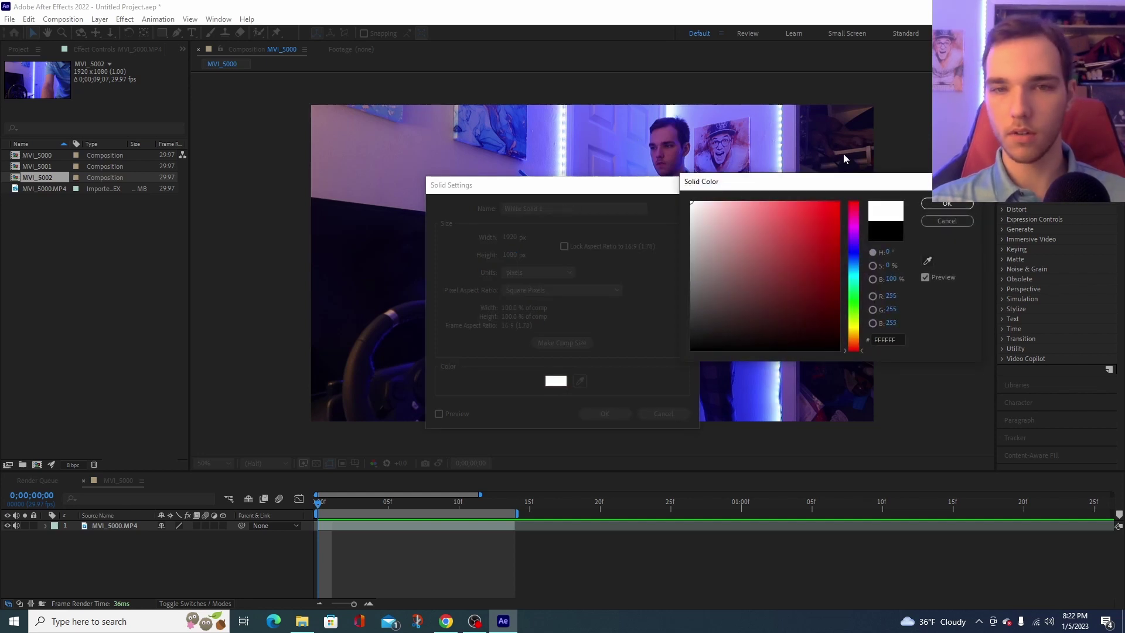
pyautogui.click(947, 204)
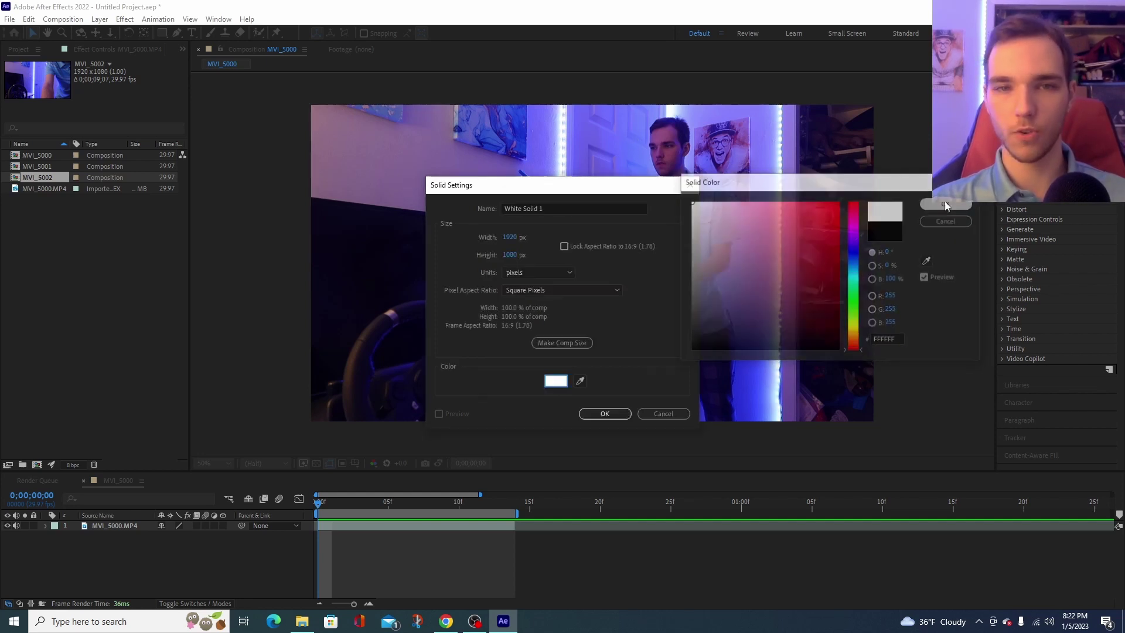
pyautogui.click(613, 417)
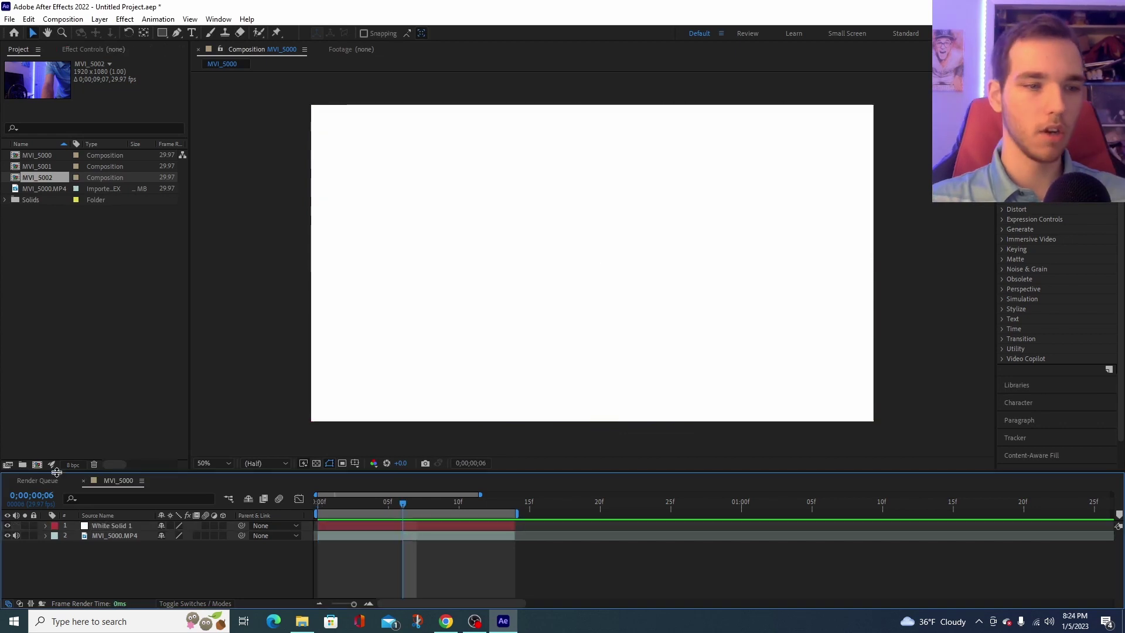
pyautogui.click(106, 526)
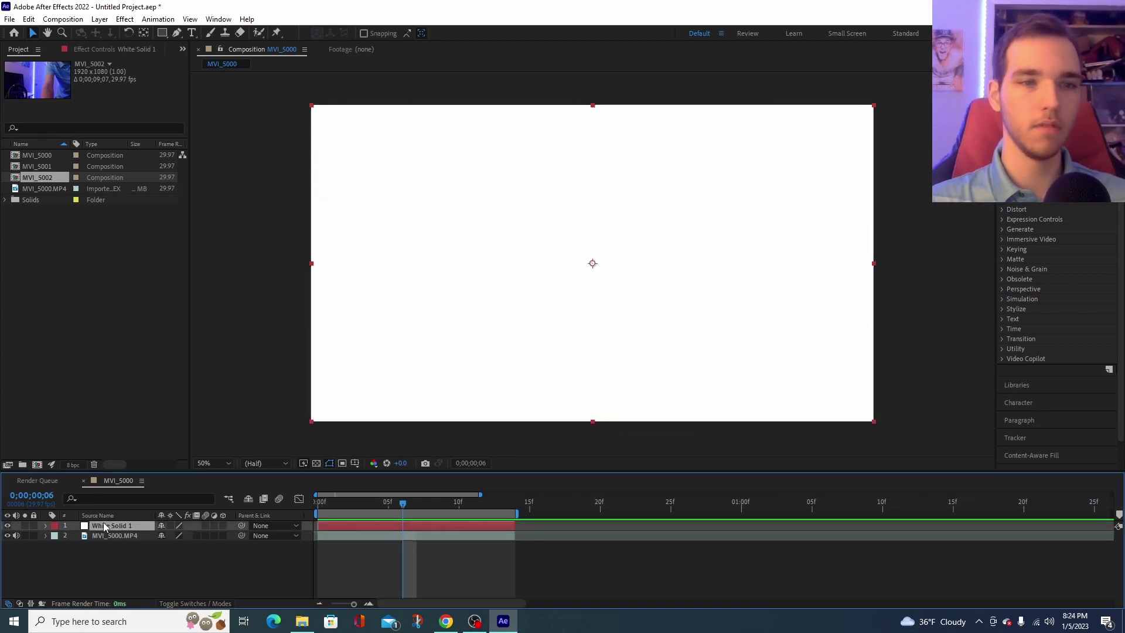
# Step: Draw a closed four-point rectangular mask on White Solid 1 with the Pen tool
pyautogui.click(176, 33)
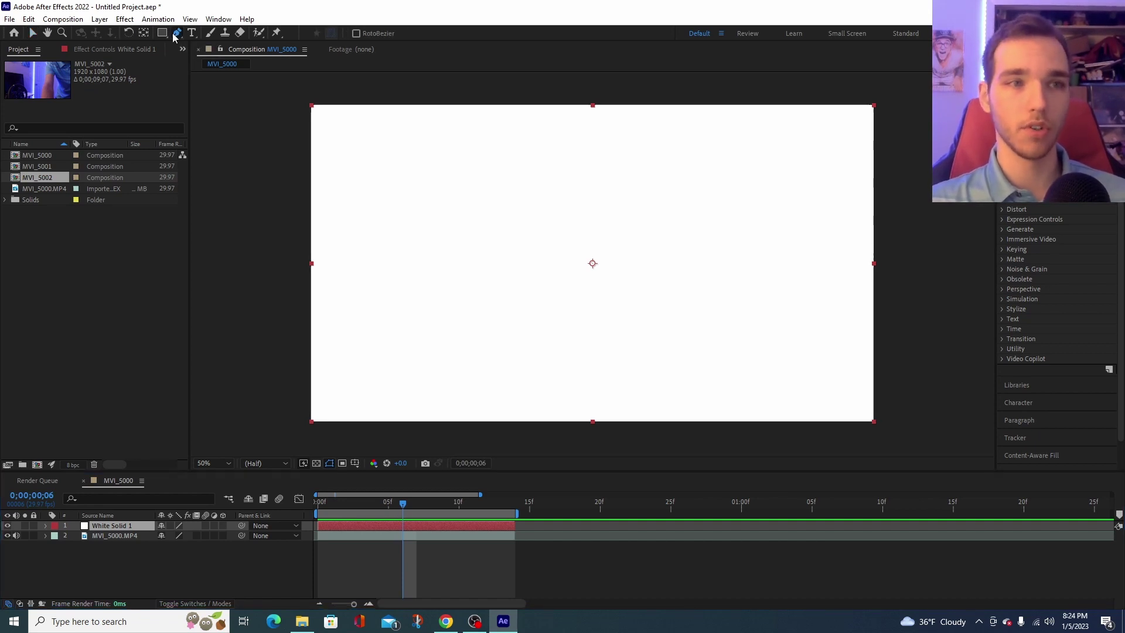
pyautogui.click(539, 169)
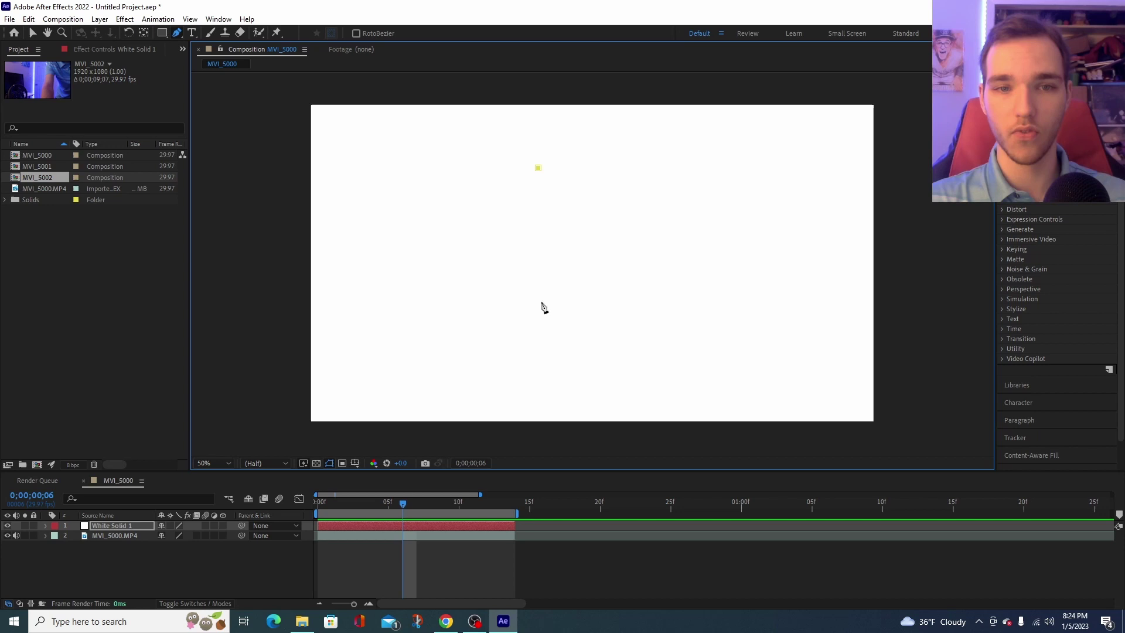
pyautogui.click(540, 319)
pyautogui.click(570, 321)
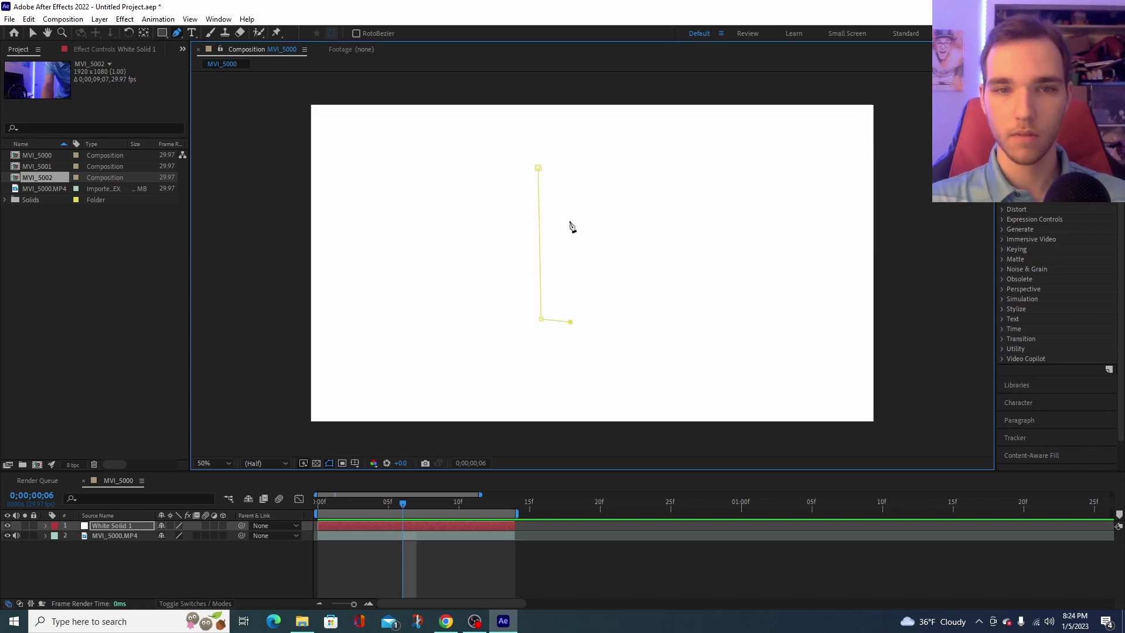
pyautogui.click(568, 167)
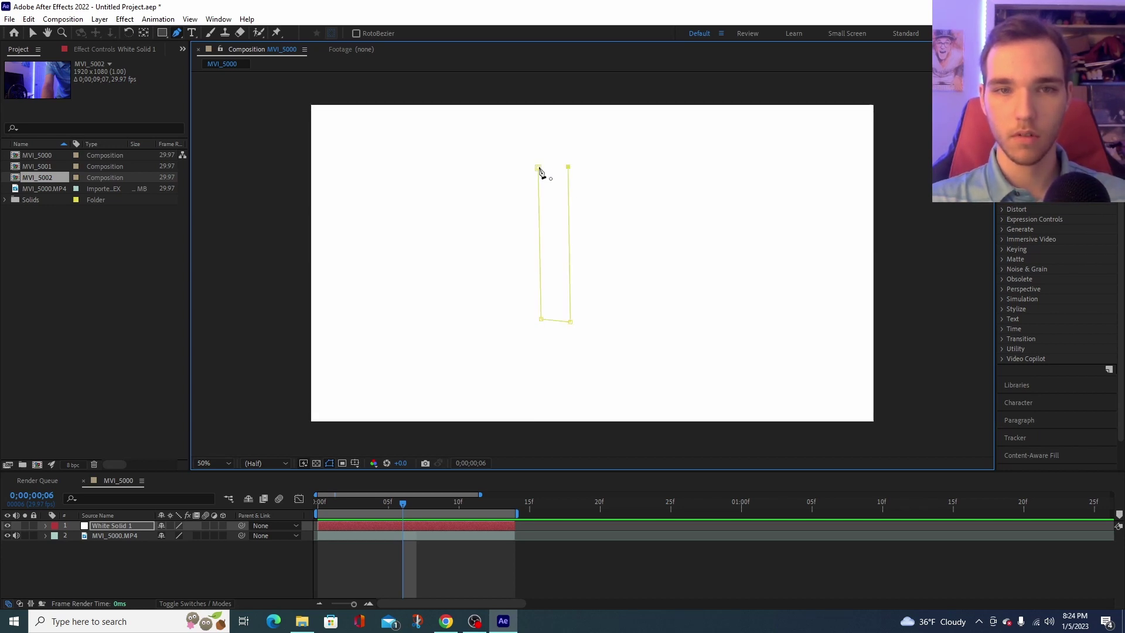
pyautogui.click(539, 168)
# Step: At the first frame, drag the mask corners into a thin strip from blade tip to hilt
pyautogui.press('v')
pyautogui.click(320, 502)
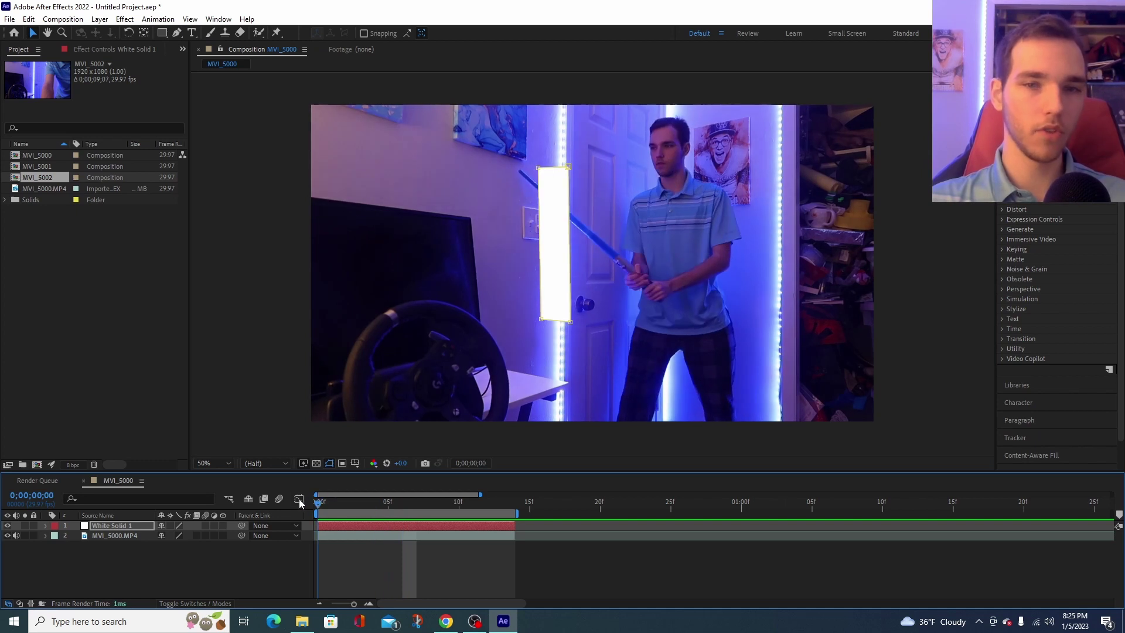
pyautogui.click(32, 35)
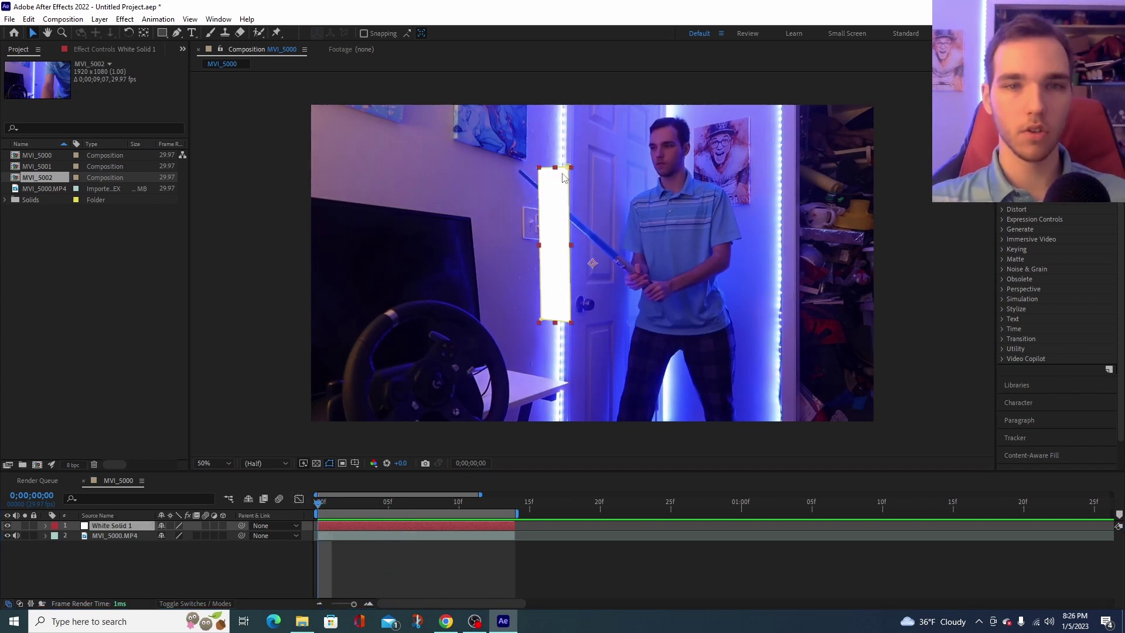
pyautogui.moveTo(567, 171); pyautogui.dragTo(514, 174)
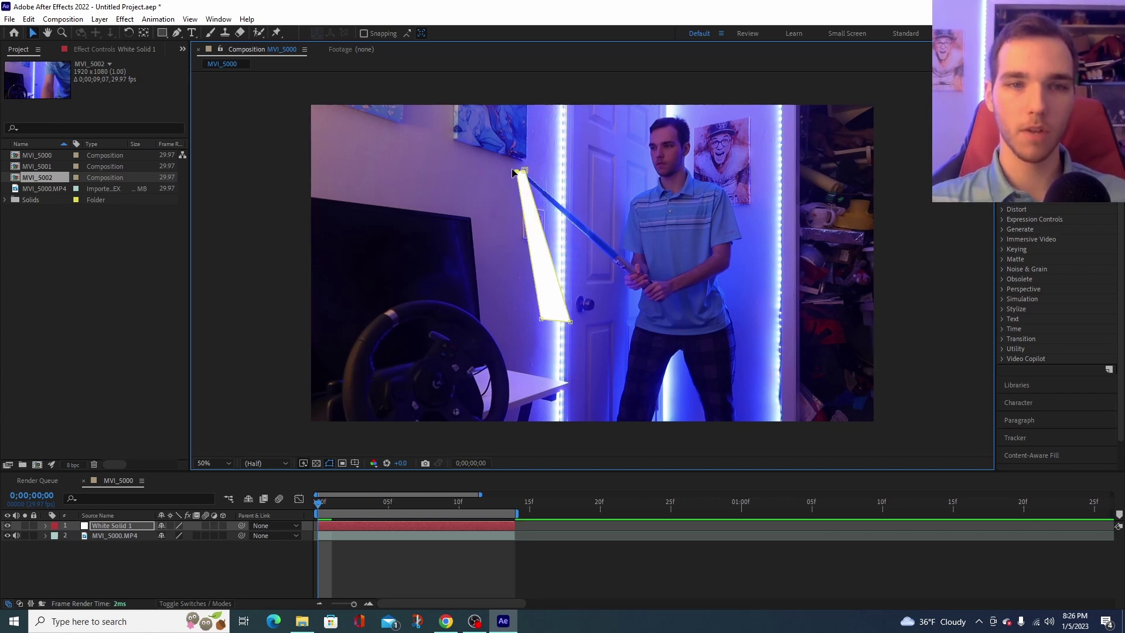
pyautogui.moveTo(572, 324); pyautogui.dragTo(621, 255)
pyautogui.moveTo(544, 322); pyautogui.dragTo(616, 262)
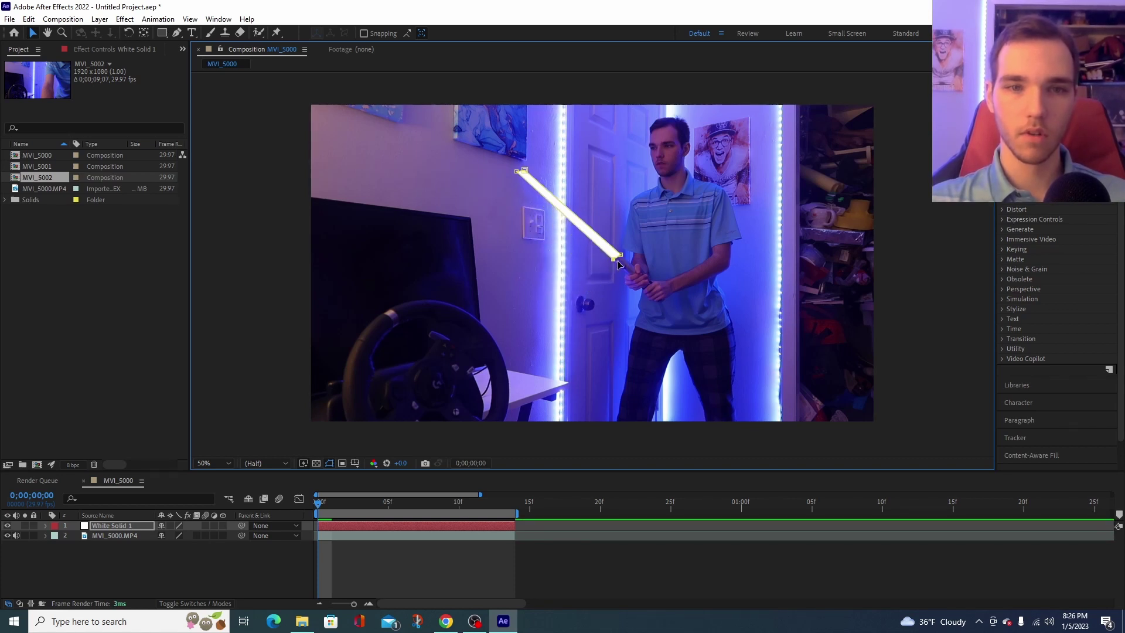
# Step: Hide White Solid 1, zoom in on the blade, and narrow the mask's top end onto the tip
pyautogui.click(7, 525)
pyautogui.scroll(2, 641, 275)
pyautogui.scroll(1, 641, 274)
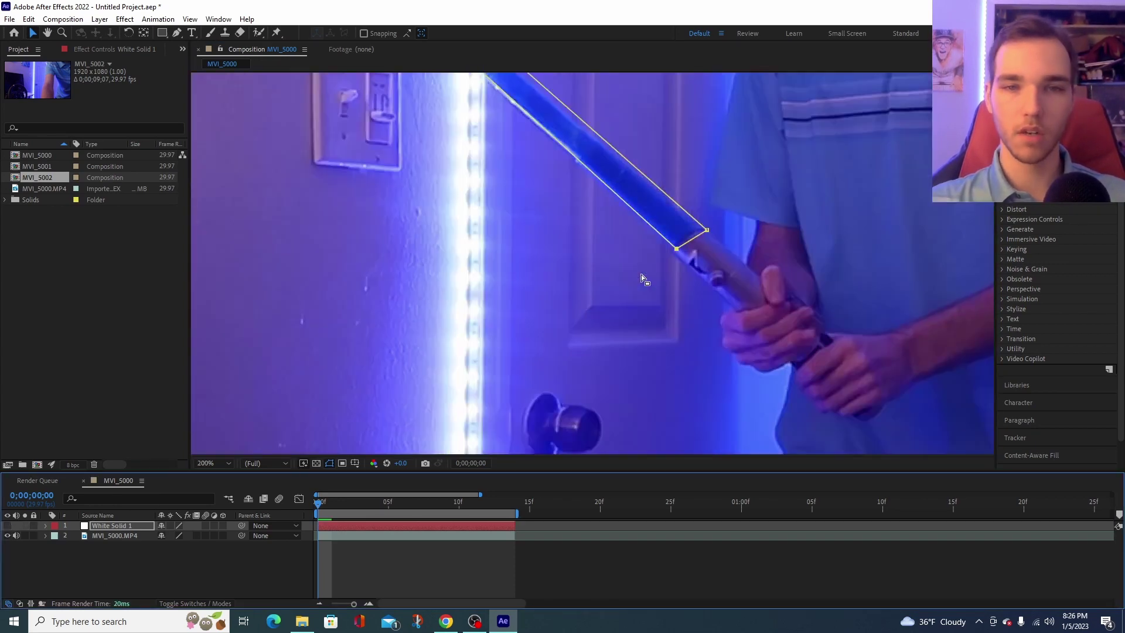
pyautogui.press('h')
pyautogui.moveTo(648, 271); pyautogui.dragTo(768, 428)
pyautogui.press('v')
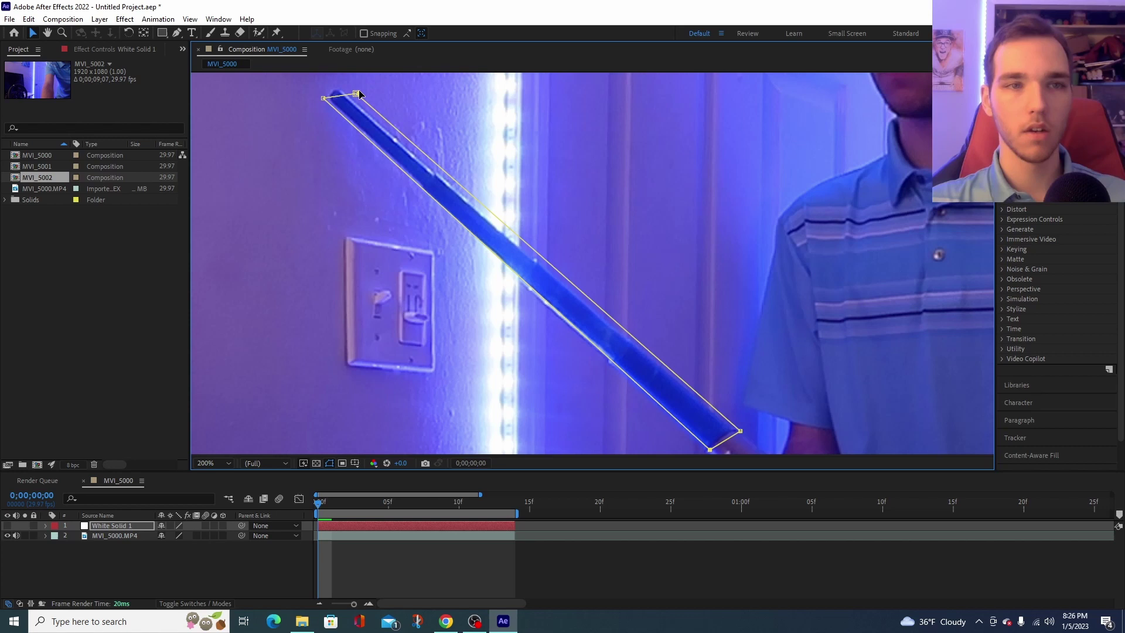
pyautogui.click(7, 527)
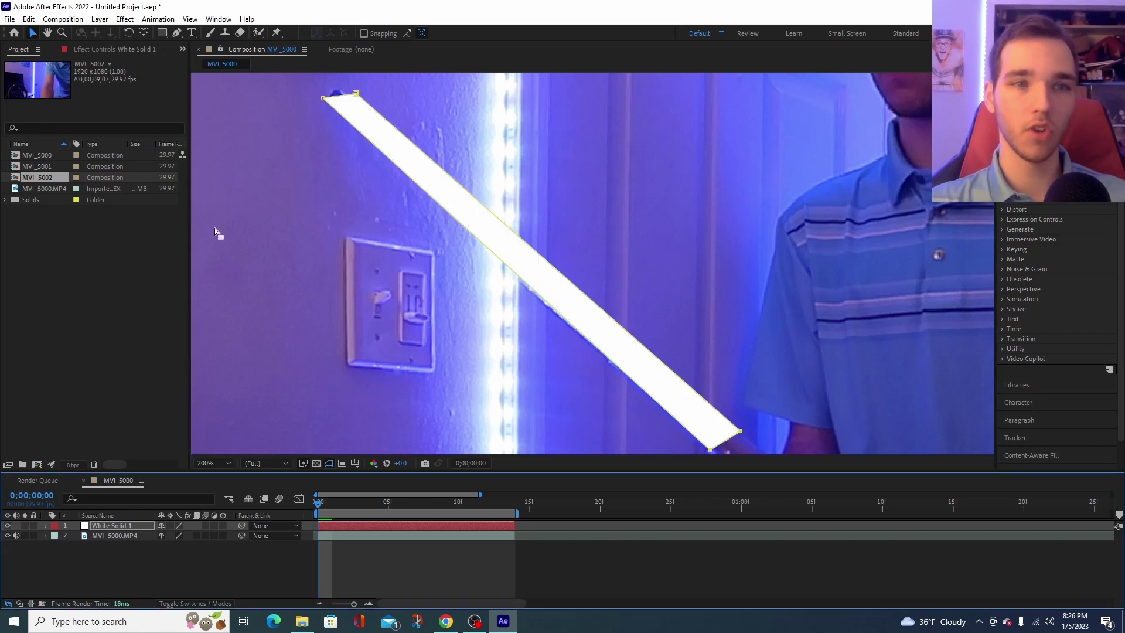
pyautogui.moveTo(357, 93); pyautogui.dragTo(340, 88)
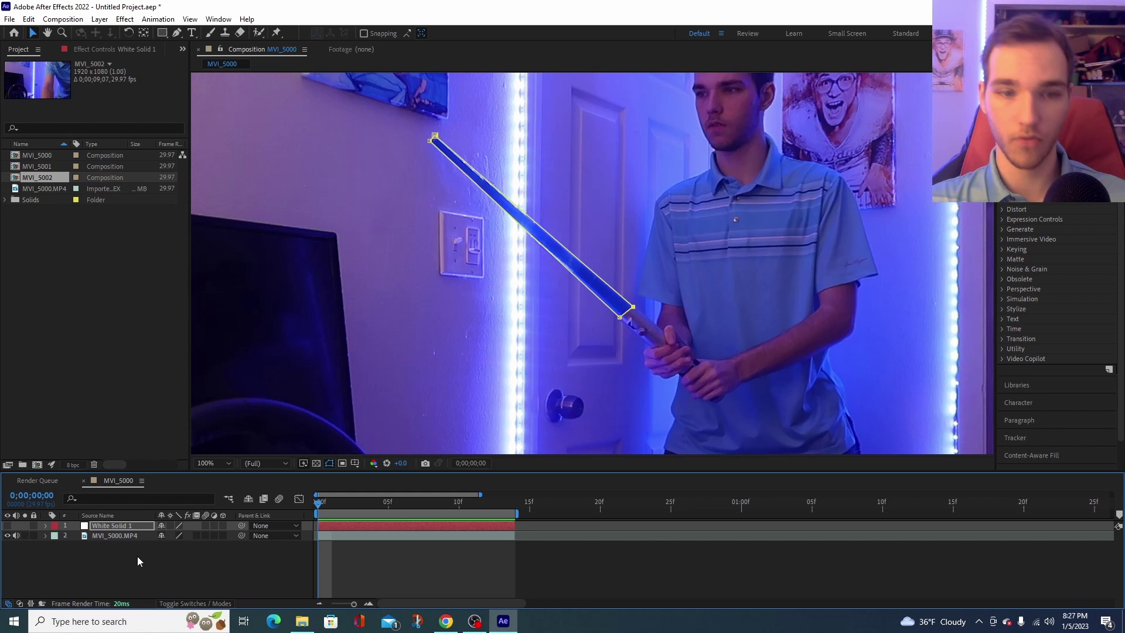
# Step: Enable keyframing on White Solid 1's Mask 1 Mask Path
pyautogui.click(46, 527)
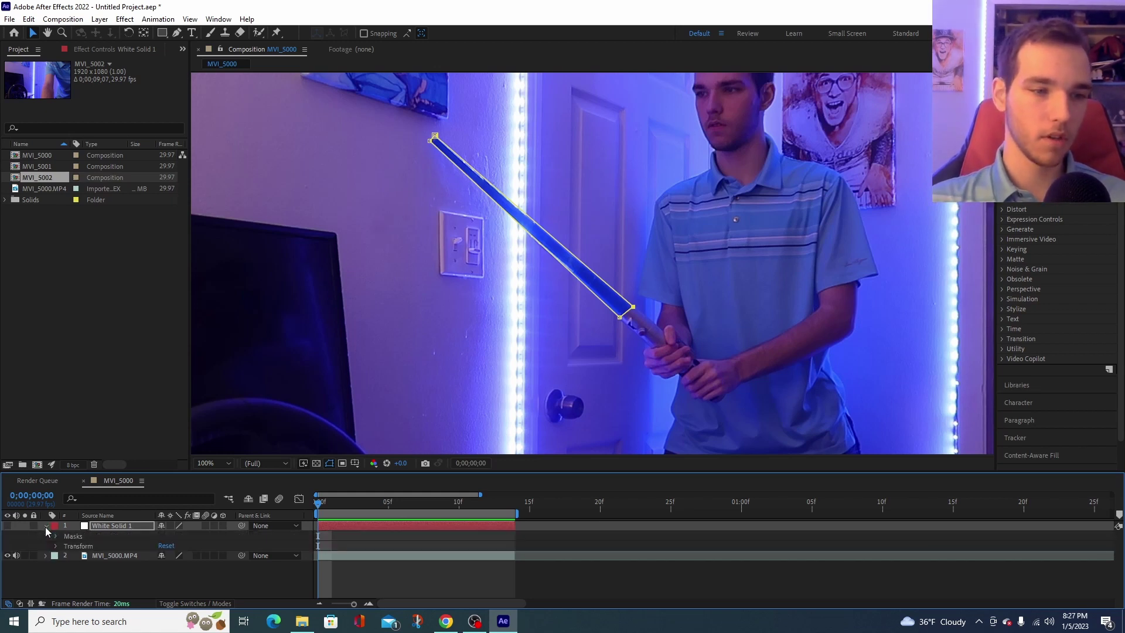
pyautogui.click(56, 536)
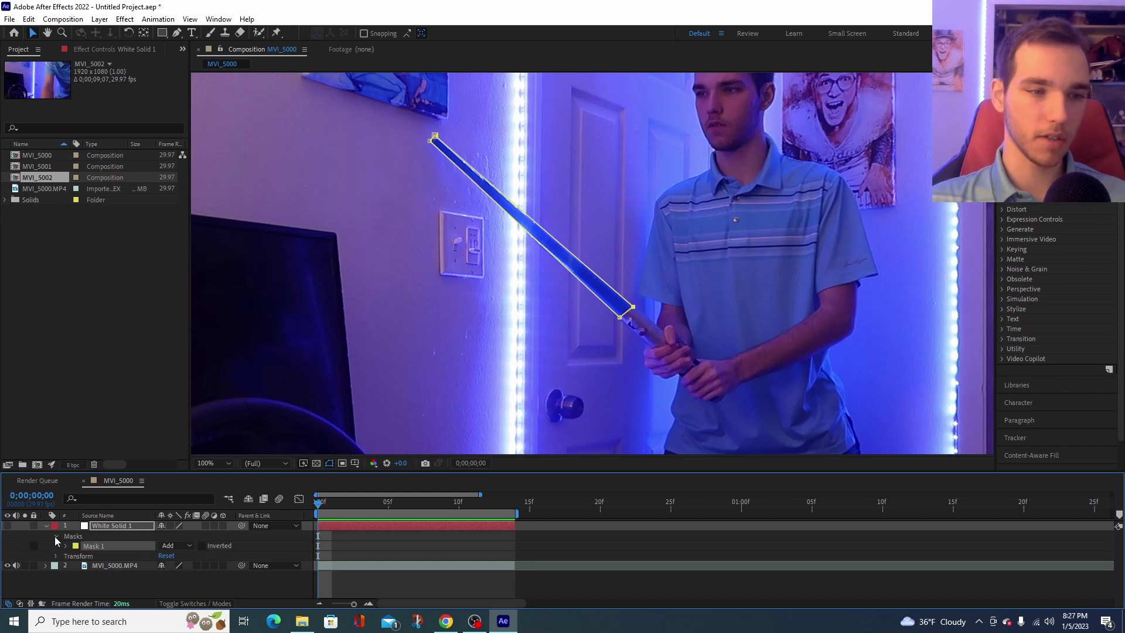
pyautogui.click(65, 545)
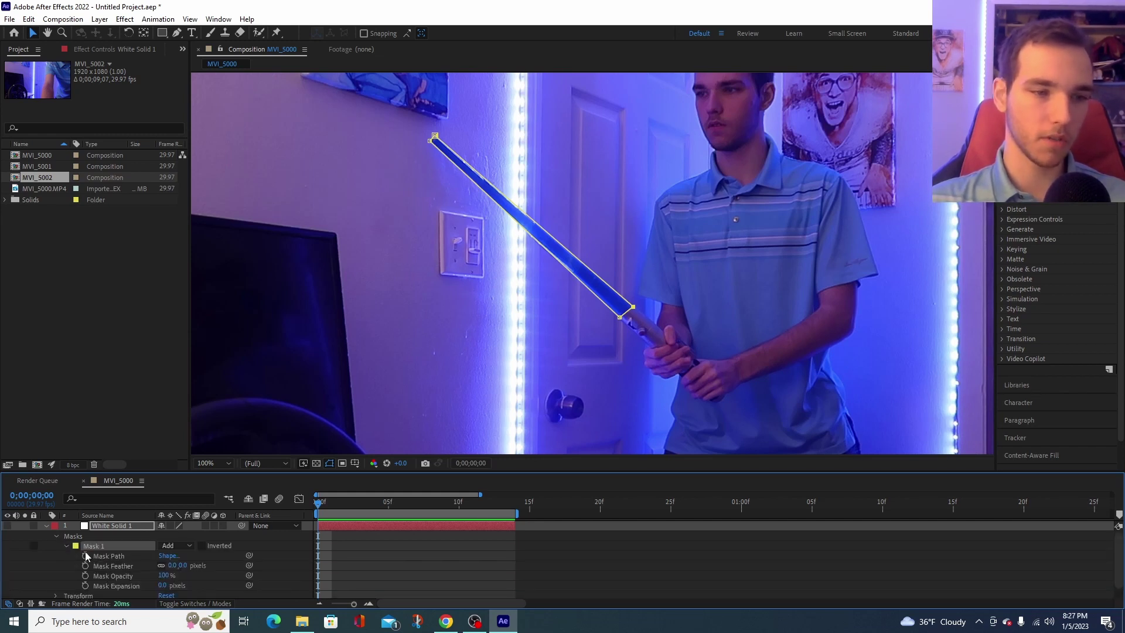
pyautogui.click(85, 555)
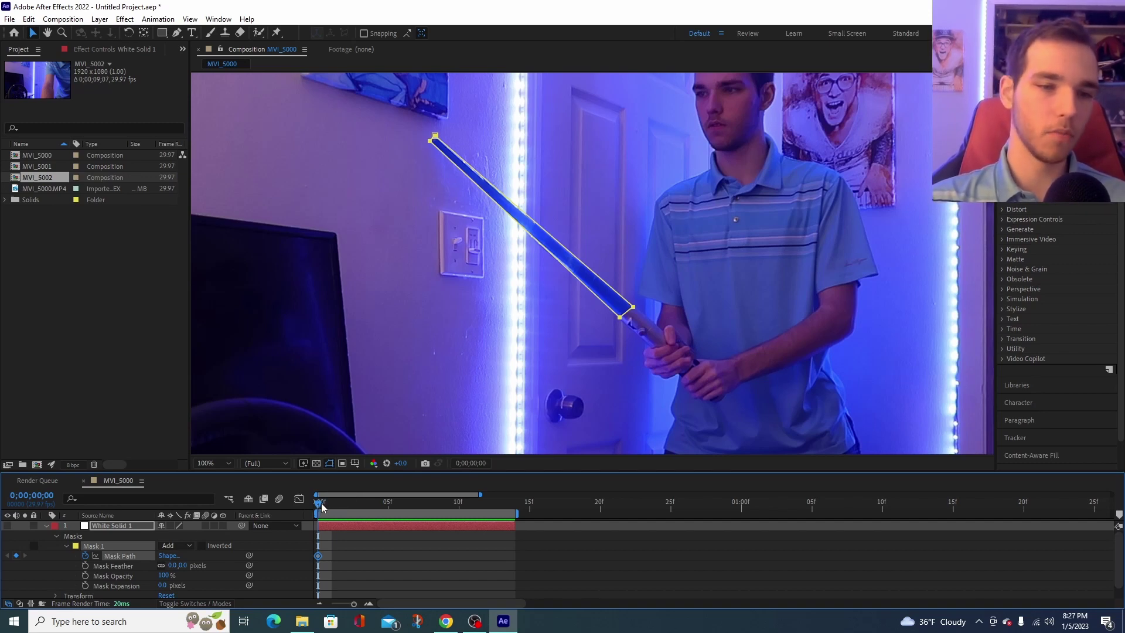
# Step: At frame 1, zoom in on the blade and shift the mask to follow it
pyautogui.moveTo(322, 508); pyautogui.dragTo(332, 507)
pyautogui.press('.')
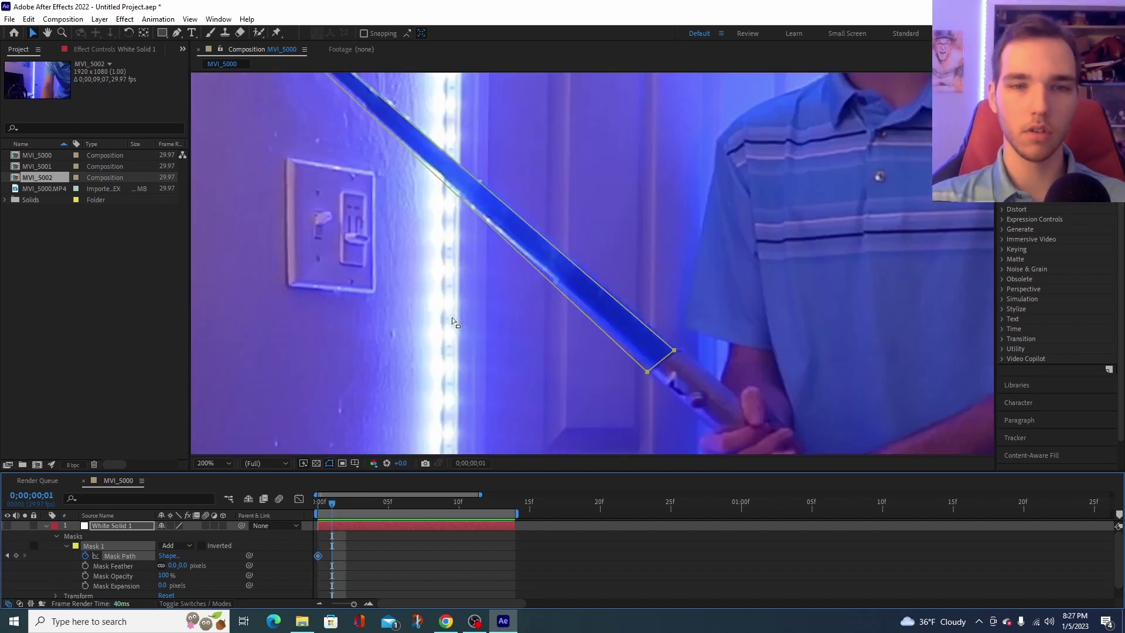
pyautogui.press('.')
pyautogui.press('space')
pyautogui.moveTo(647, 314); pyautogui.dragTo(632, 204)
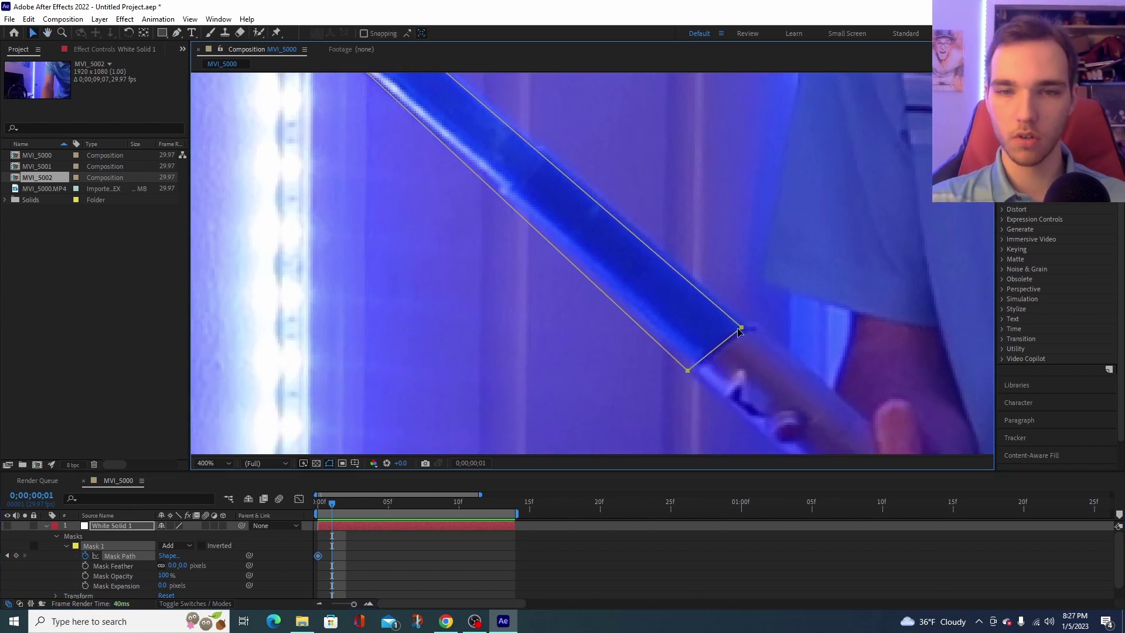
pyautogui.moveTo(742, 331)
pyautogui.mouseDown()
pyautogui.moveTo(715, 337)
pyautogui.moveTo(771, 280)
pyautogui.moveTo(736, 381)
pyautogui.moveTo(761, 363)
pyautogui.moveTo(756, 328)
pyautogui.moveTo(747, 331)
pyautogui.mouseUp()
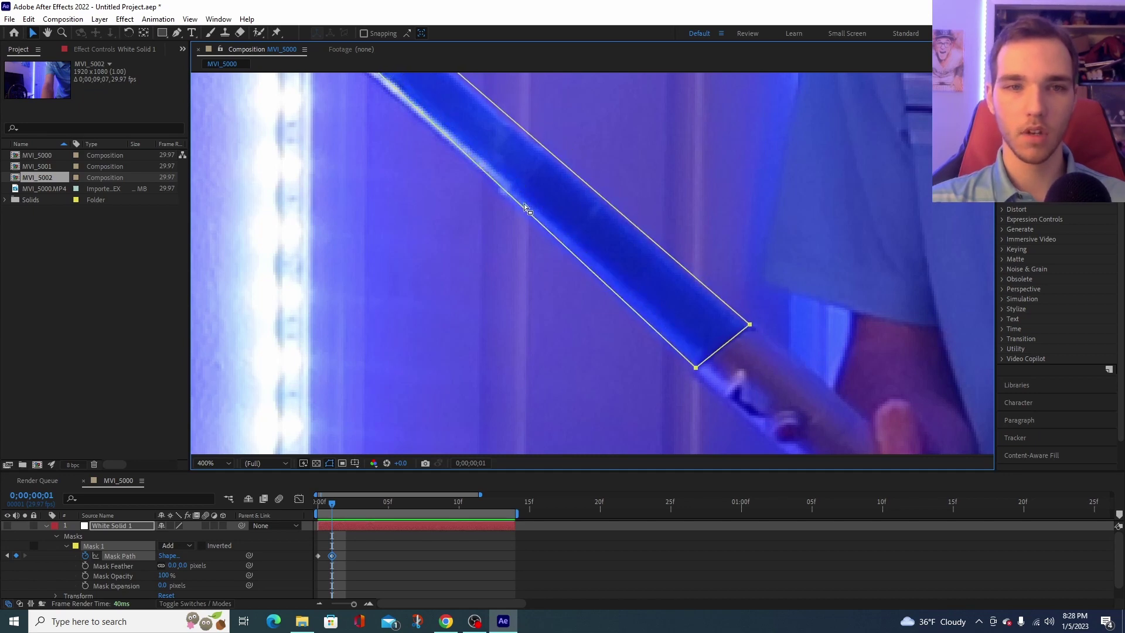
pyautogui.press('h')
pyautogui.moveTo(528, 208); pyautogui.dragTo(660, 390)
pyautogui.press('v')
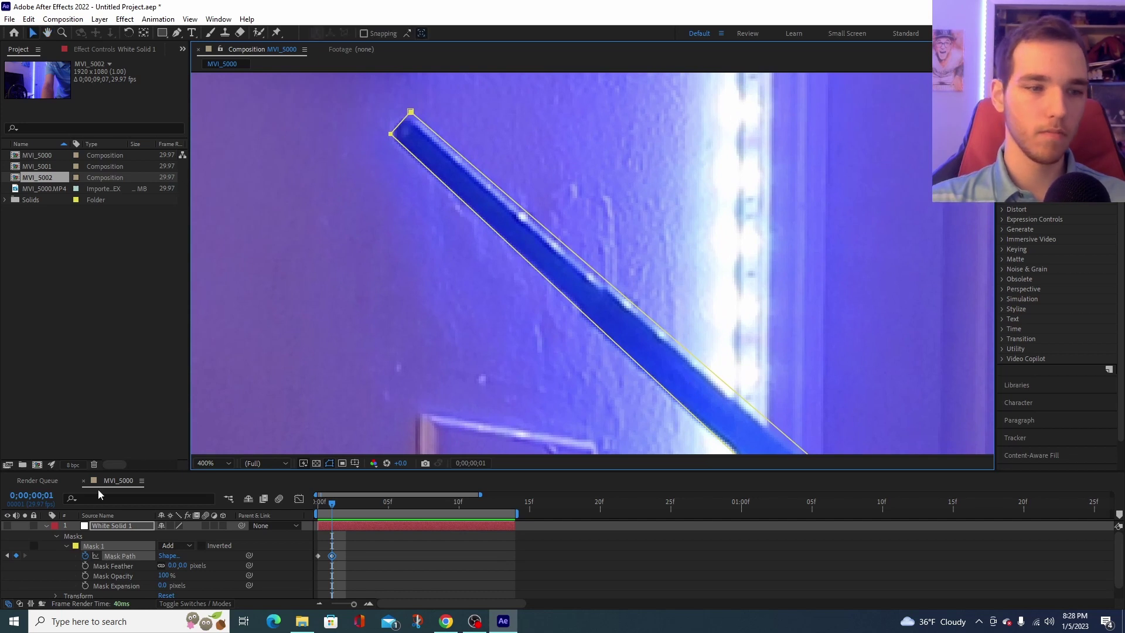
pyautogui.click(114, 531)
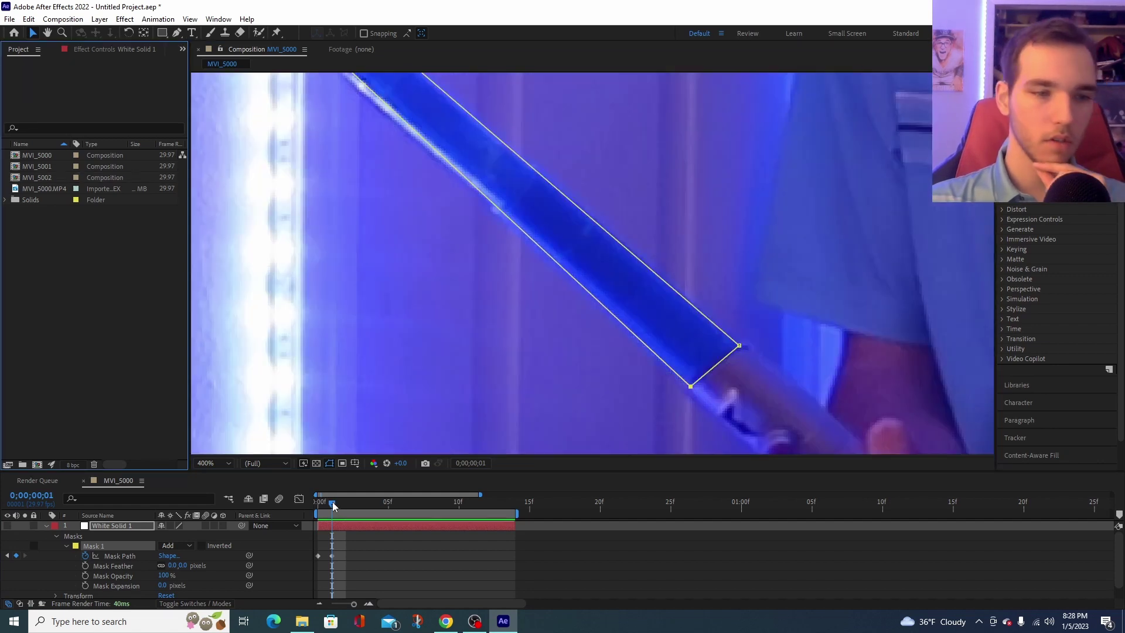
# Step: Adjust the mask edges to the blade at frame 2 and again at frame 11
pyautogui.press('pagedown')
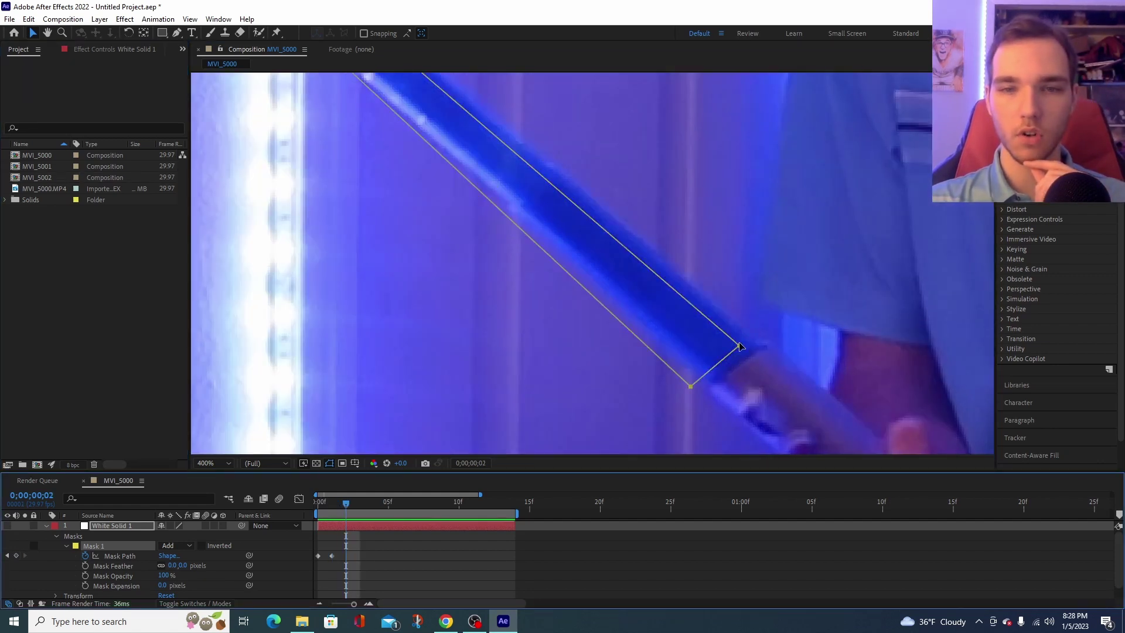
pyautogui.moveTo(739, 347); pyautogui.dragTo(761, 348)
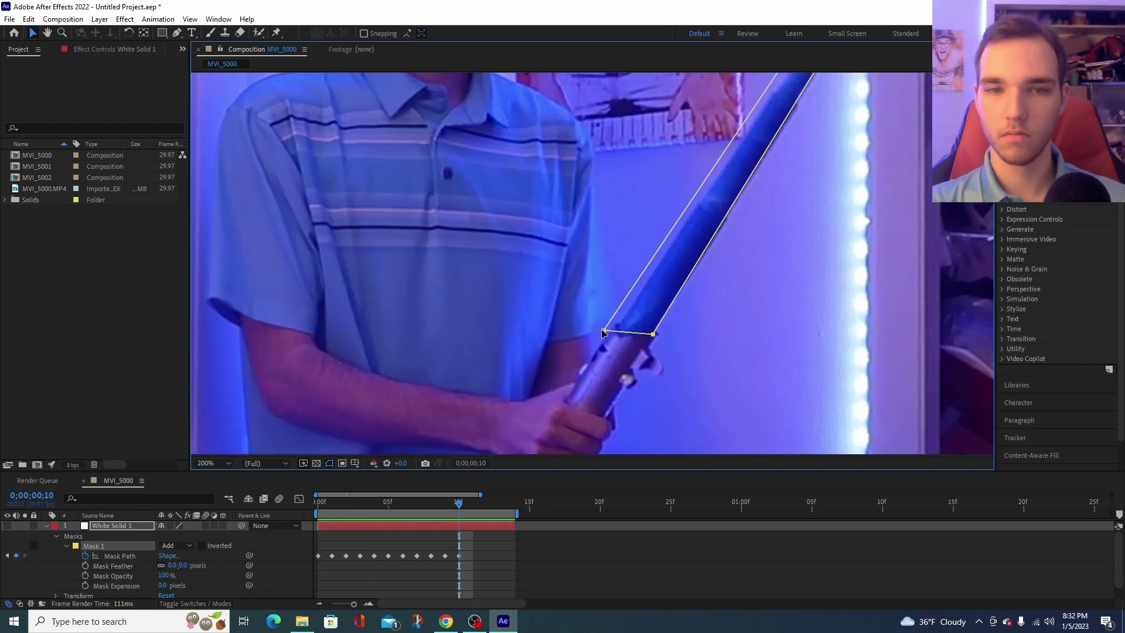
pyautogui.moveTo(603, 332); pyautogui.dragTo(614, 331)
pyautogui.moveTo(458, 508); pyautogui.dragTo(473, 505)
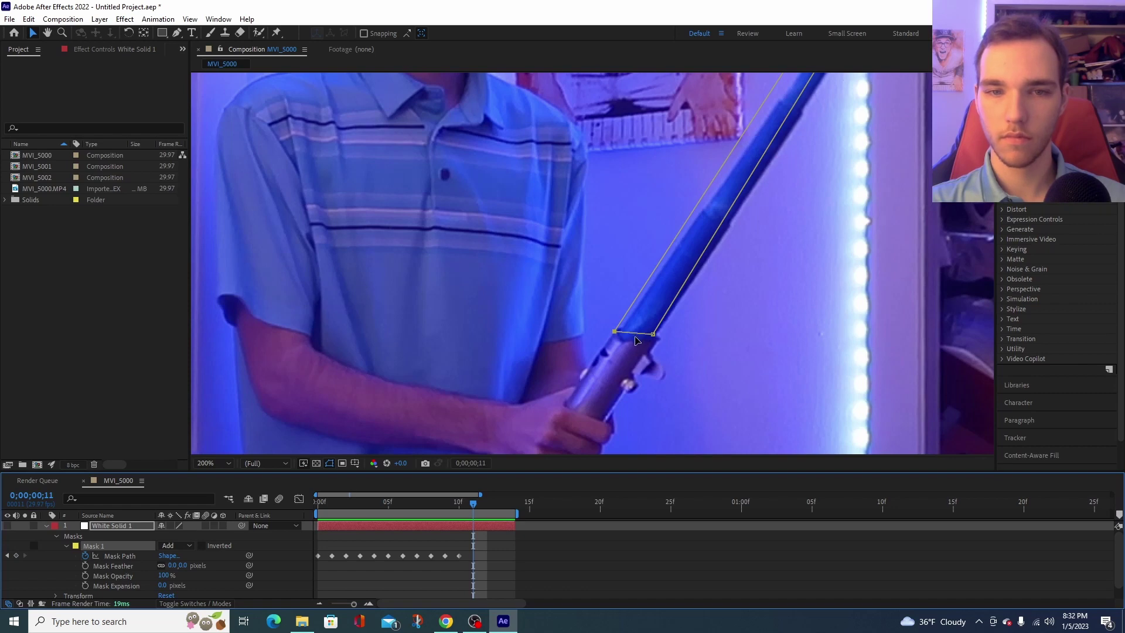
pyautogui.moveTo(637, 340); pyautogui.dragTo(639, 343)
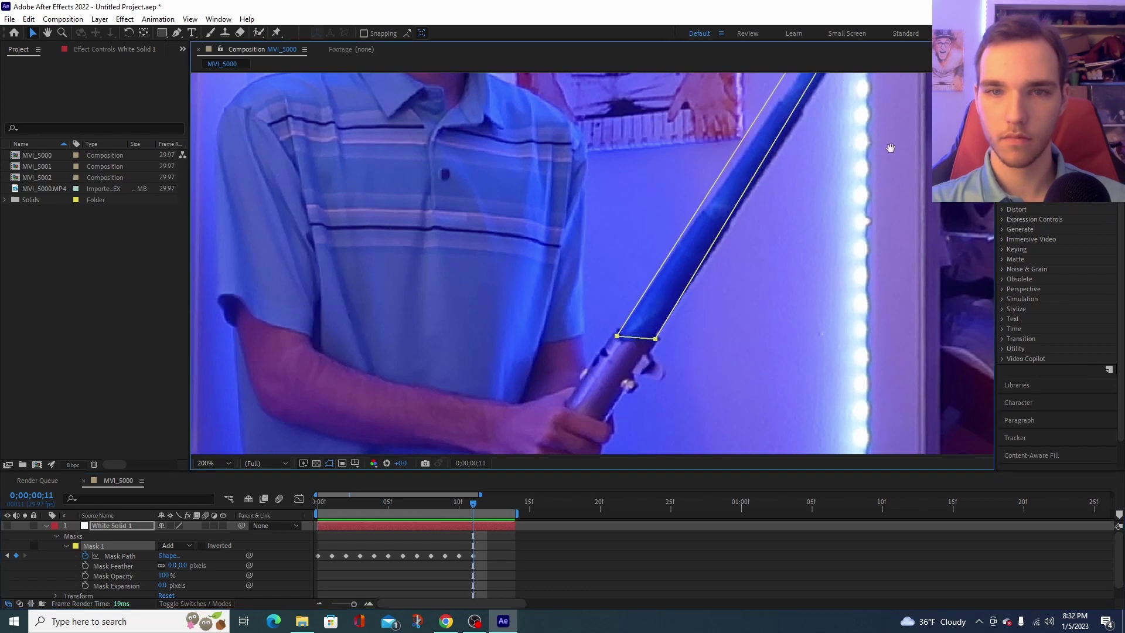
pyautogui.moveTo(891, 148); pyautogui.dragTo(735, 255)
pyautogui.click(750, 142)
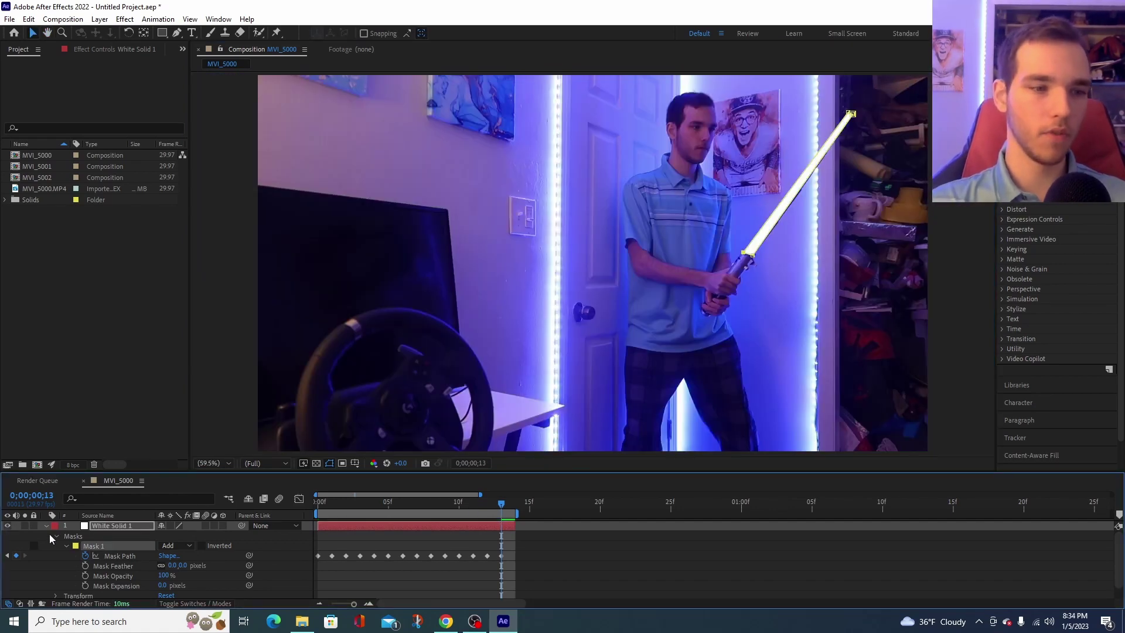
# Step: Collapse the mask properties and preview the masked blade
pyautogui.click(45, 526)
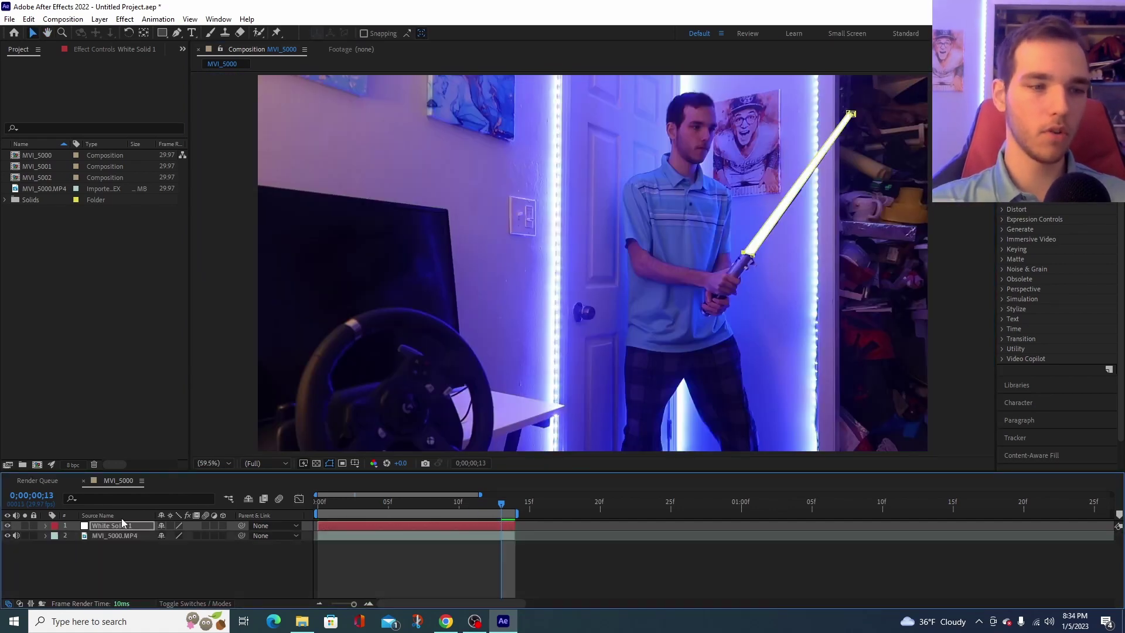
pyautogui.press('space')
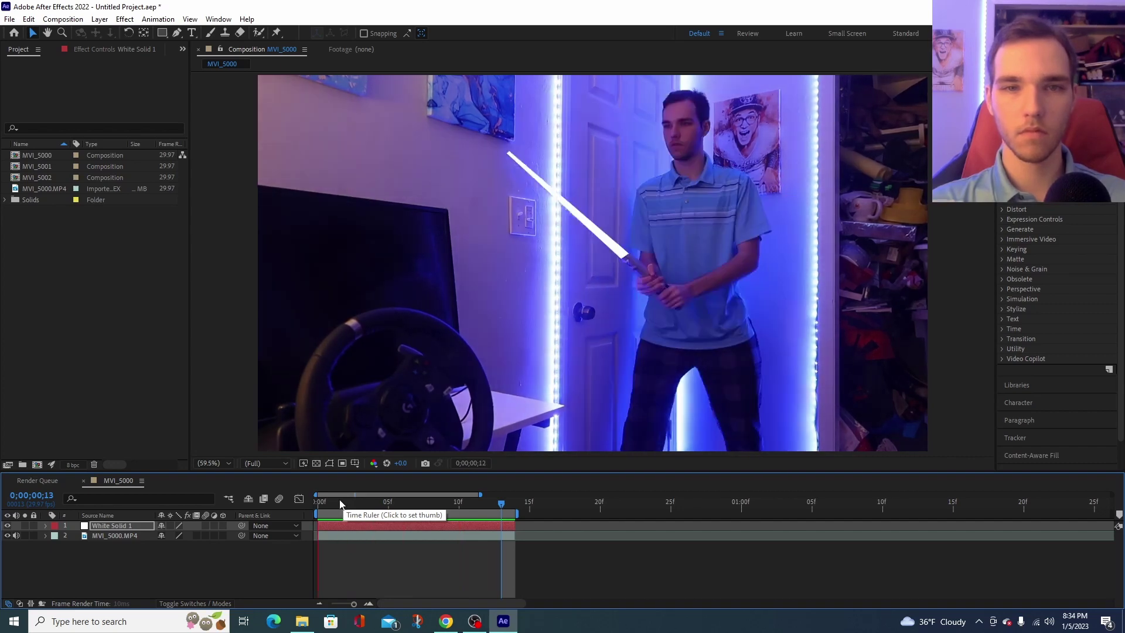
pyautogui.press('space')
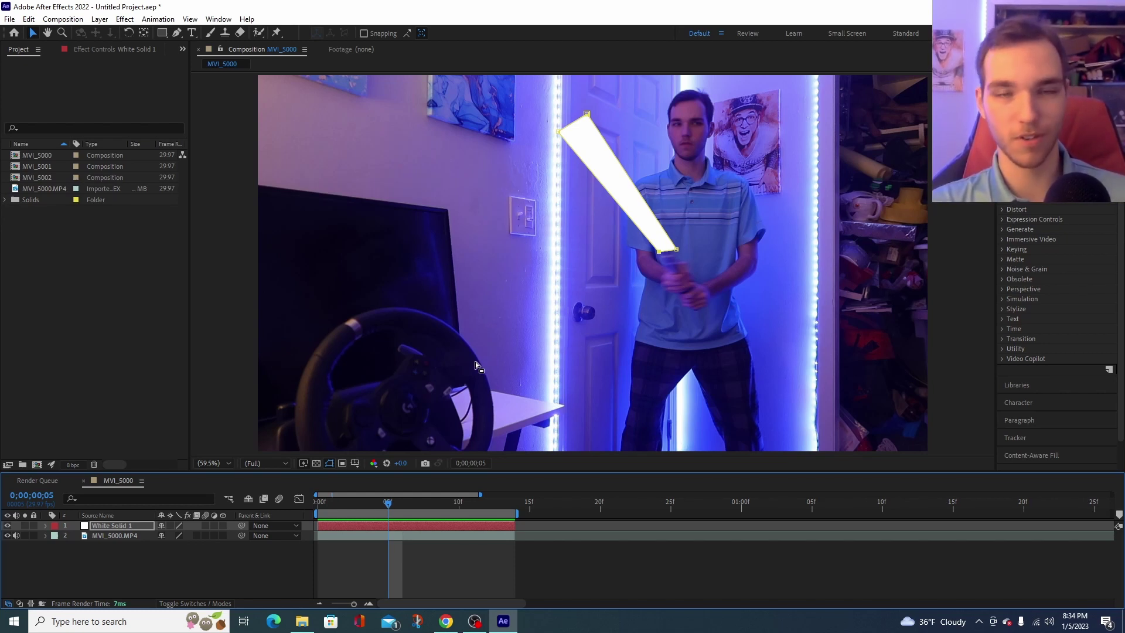
# Step: Duplicate White Solid 1 with Ctrl+D until five copies are stacked, then deselect
pyautogui.click(128, 525)
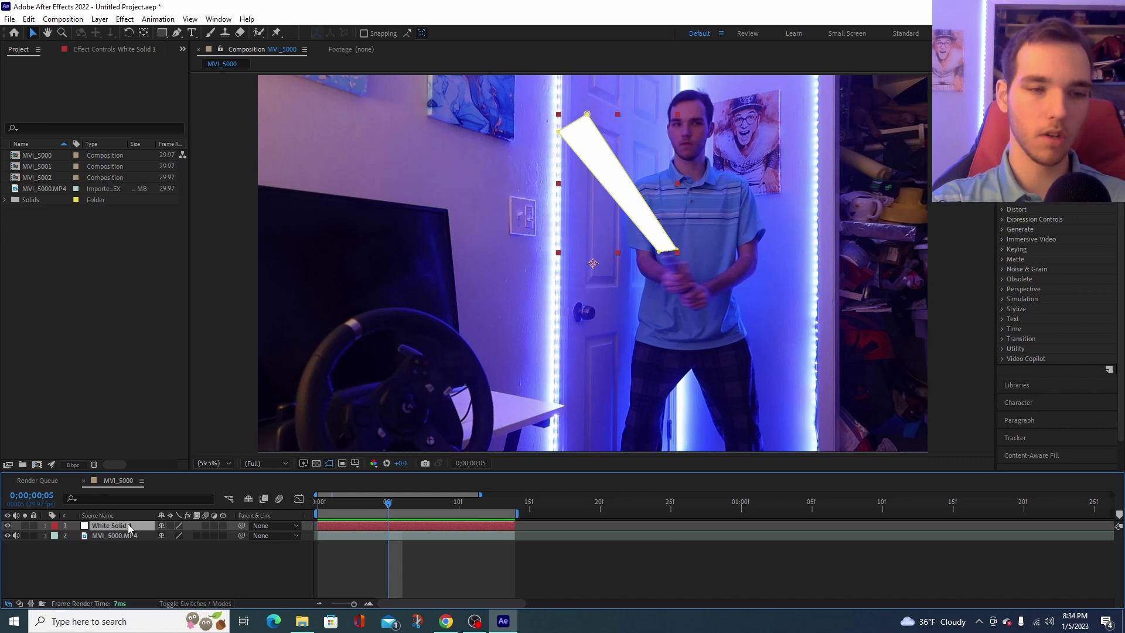
pyautogui.hotkey('ctrl', 'd')
pyautogui.hotkey('ctrl', 'd')
pyautogui.hotkey('ctrl', 'd')
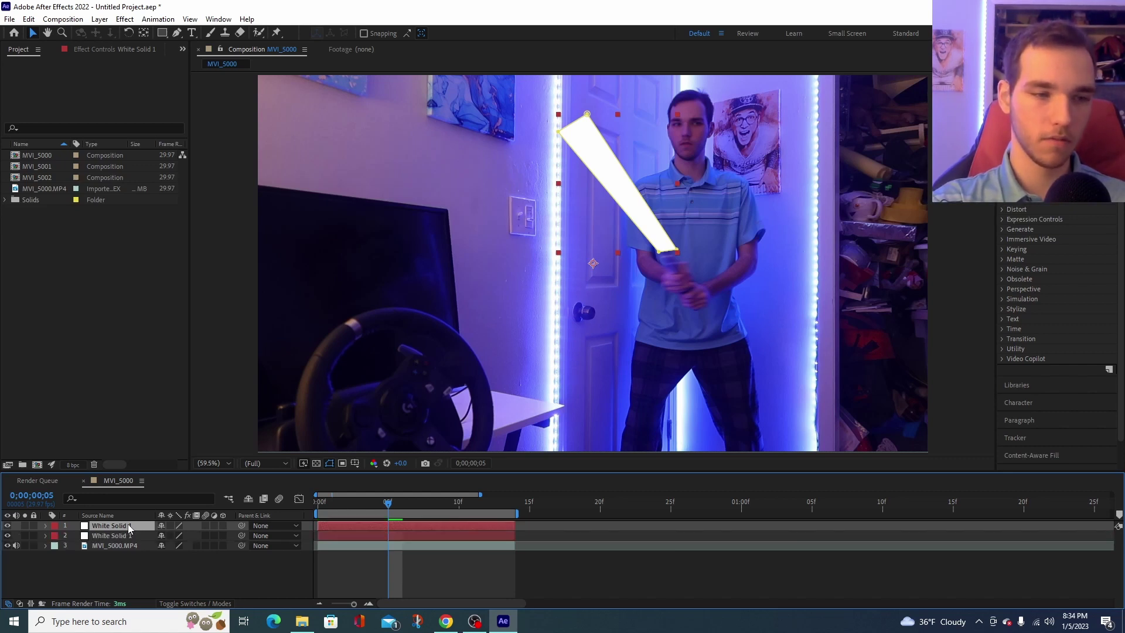
pyautogui.hotkey('ctrl', 'd')
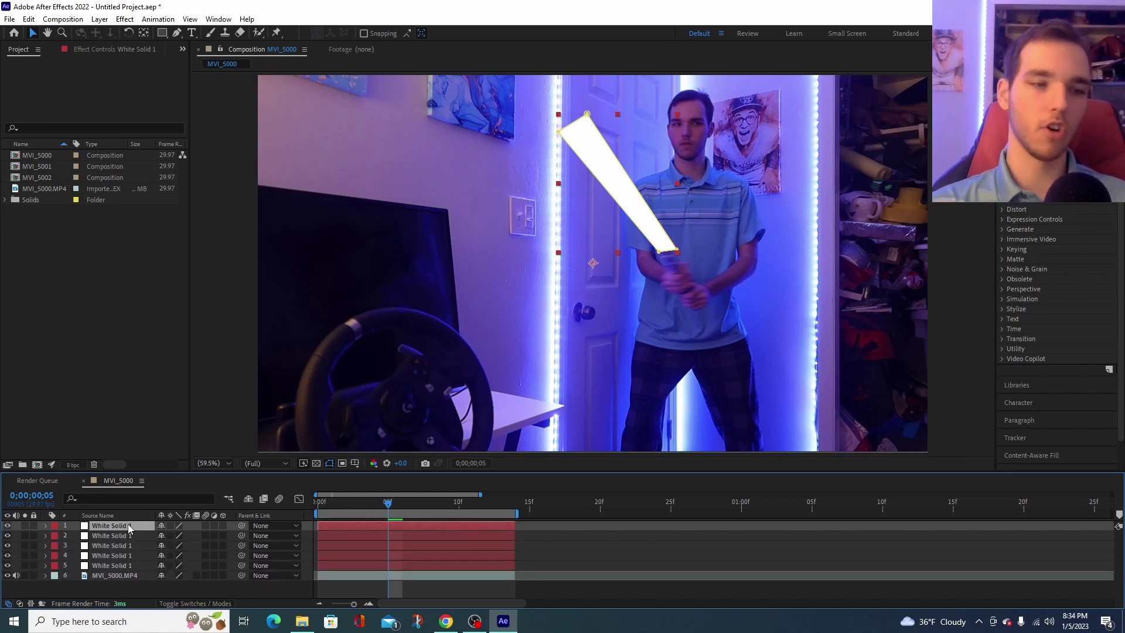
pyautogui.press('F2')
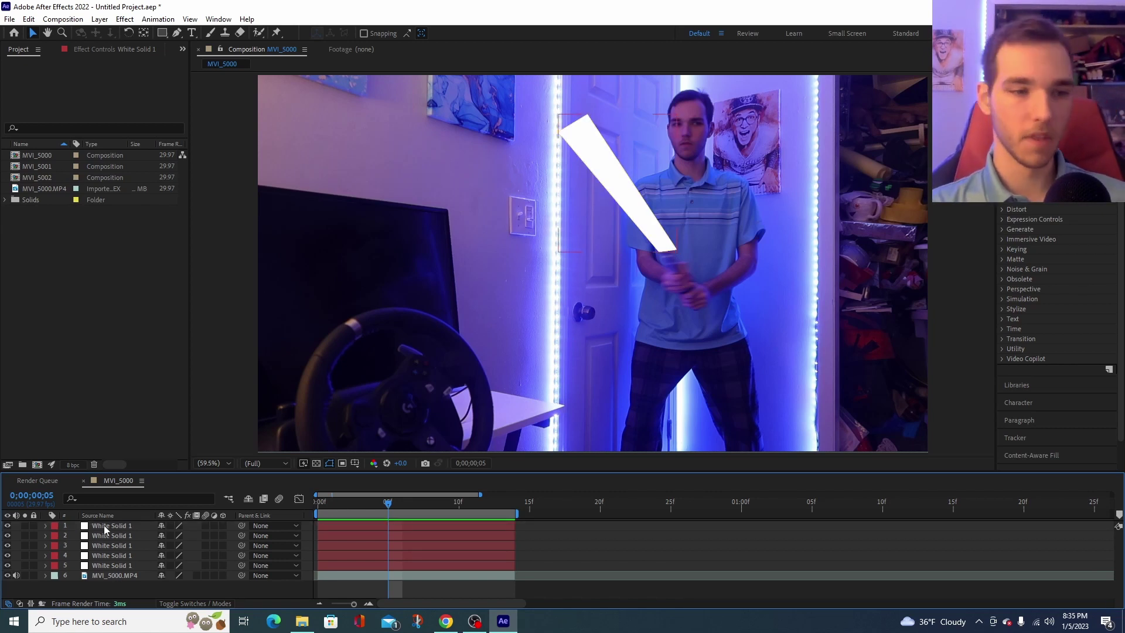
# Step: Select all five white solids, show their Mask Path keyframes with M, and enlarge the timeline
pyautogui.click(104, 525)
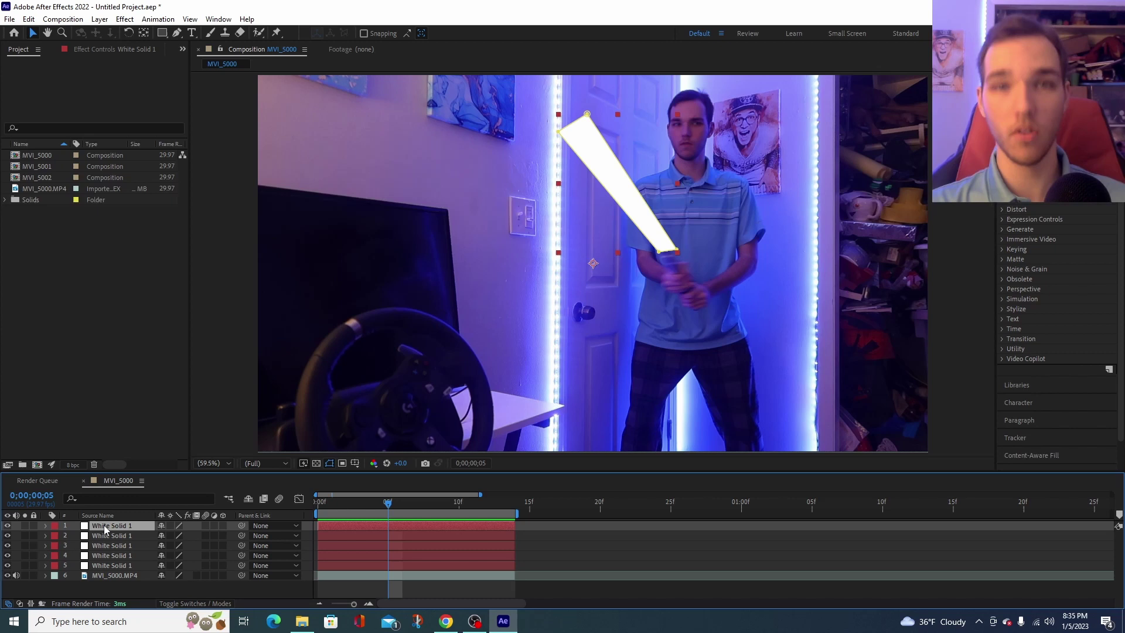
pyautogui.keyDown('shift'); pyautogui.click(108, 563); pyautogui.keyUp('shift')
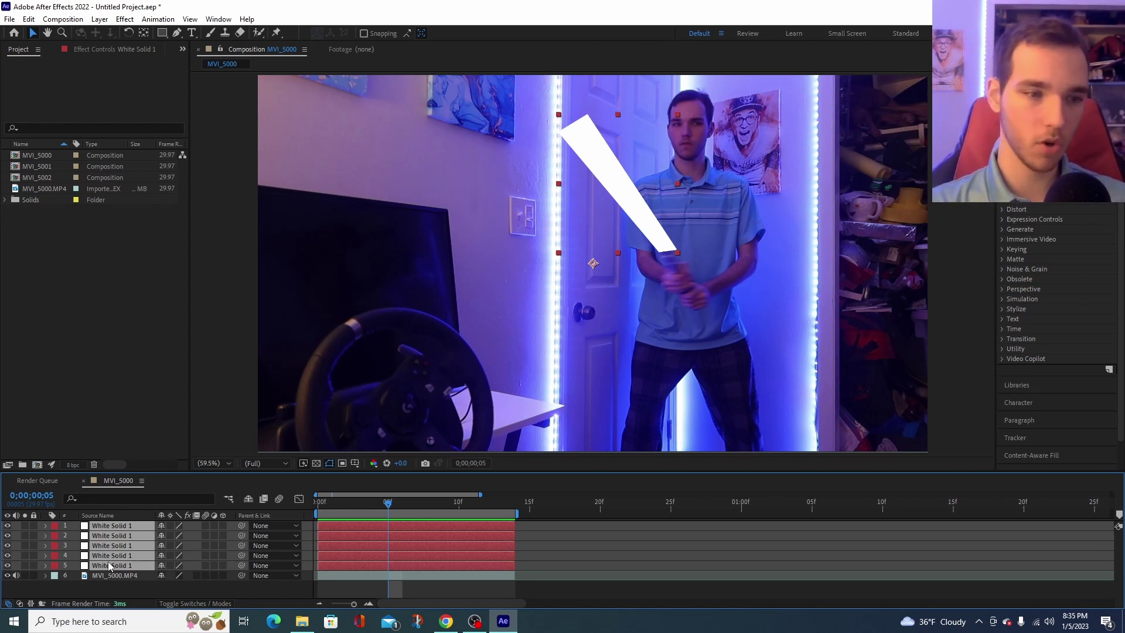
pyautogui.press('m')
pyautogui.moveTo(234, 472); pyautogui.dragTo(234, 318)
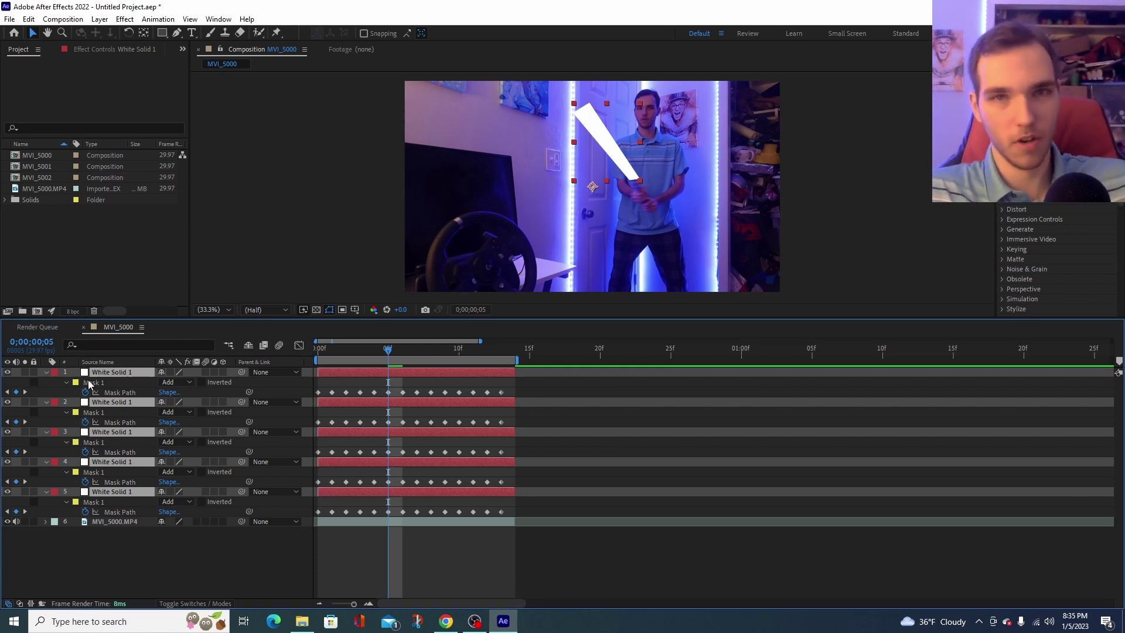
# Step: Set layer 1's Mask Feather to 3 pixels
pyautogui.click(66, 383)
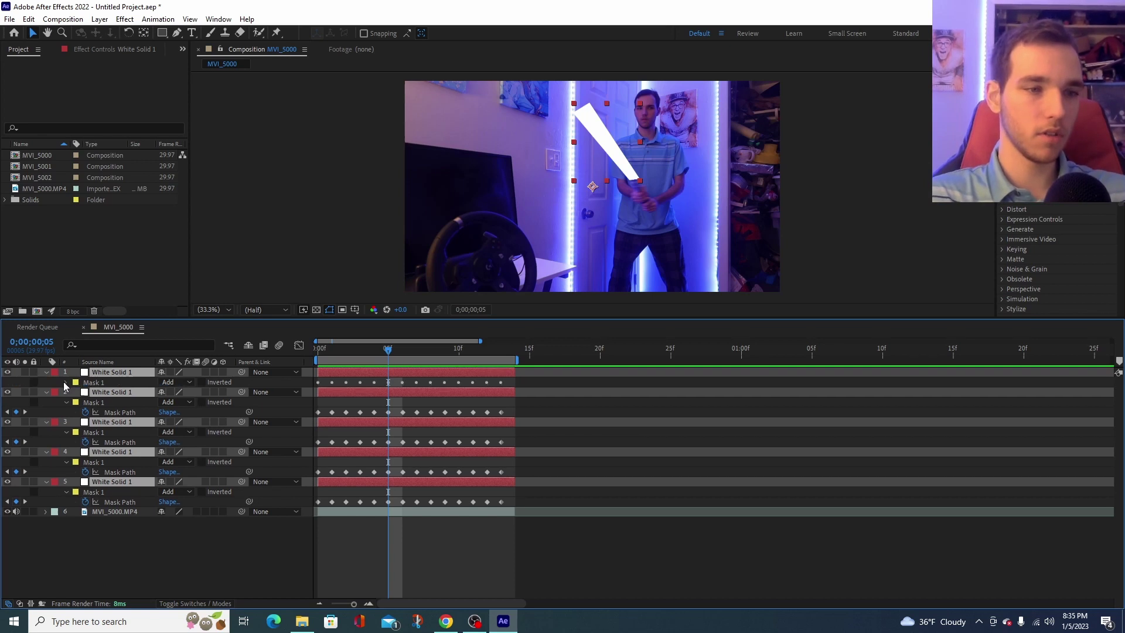
pyautogui.click(65, 383)
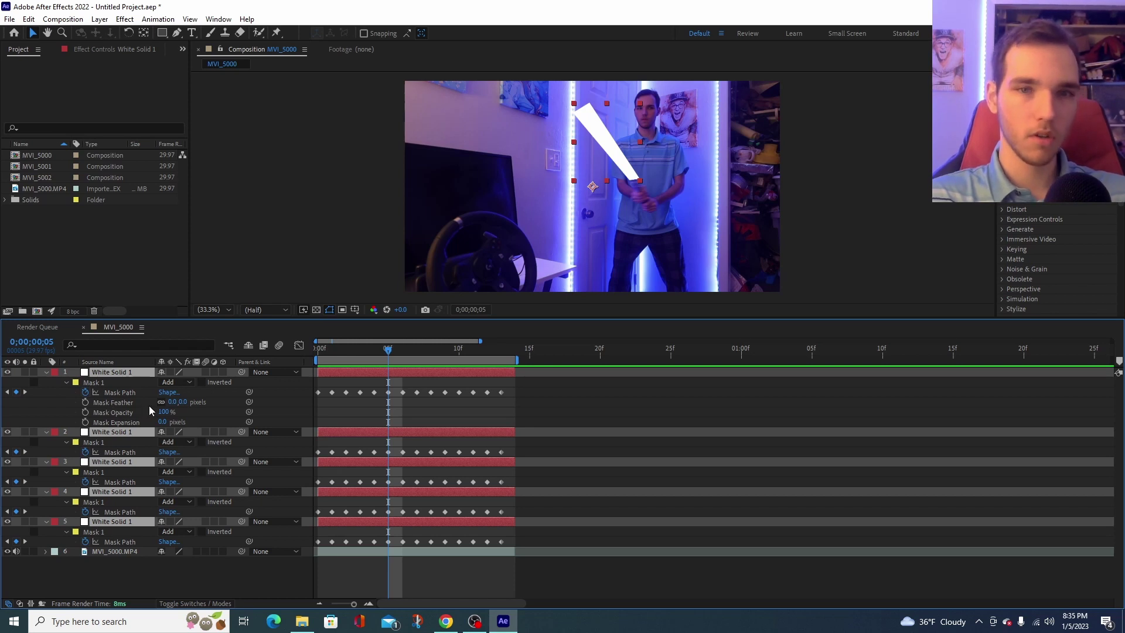
pyautogui.click(173, 401)
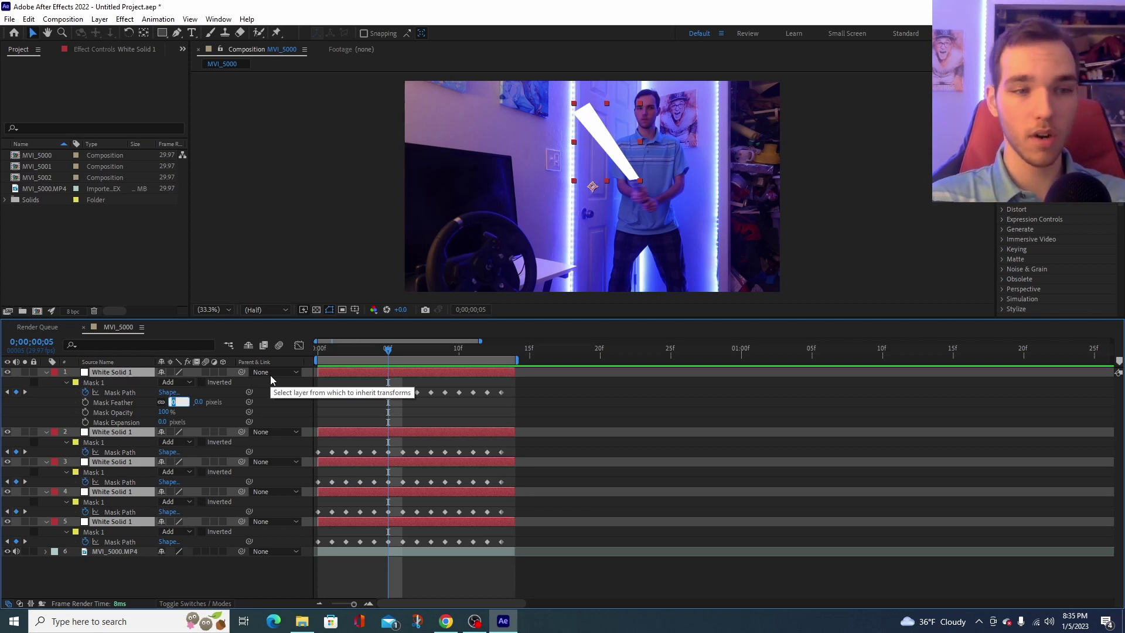
pyautogui.write('3')
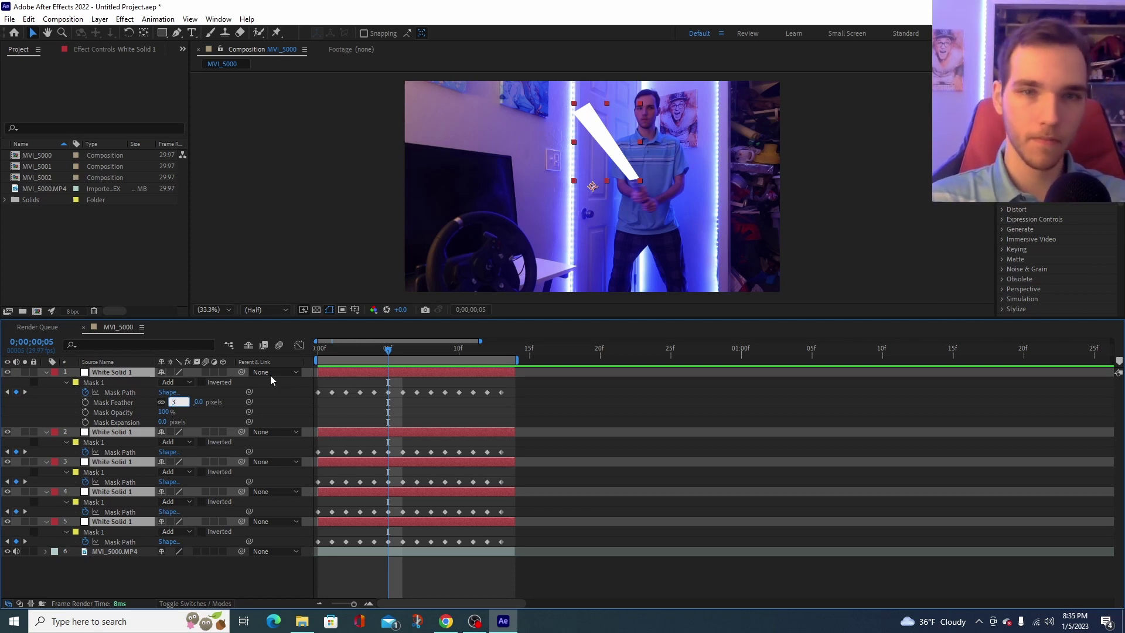
pyautogui.click(128, 401)
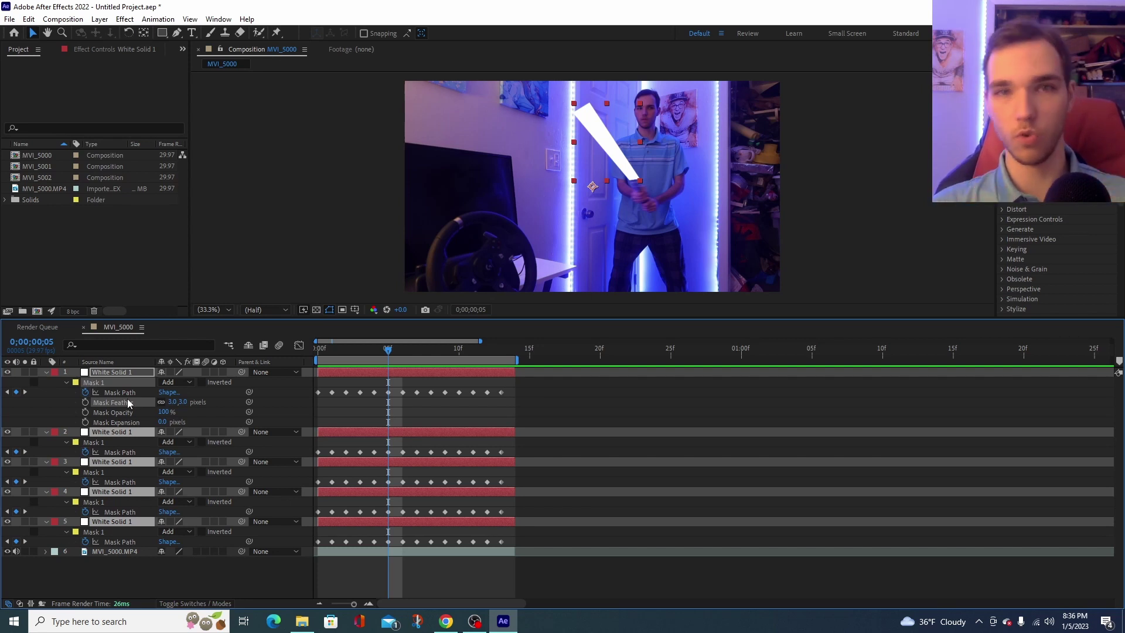
# Step: Set Mask Feather on layers 2–5 to 10, 30, 60 and 120 pixels
pyautogui.press('m')
pyautogui.press('m')
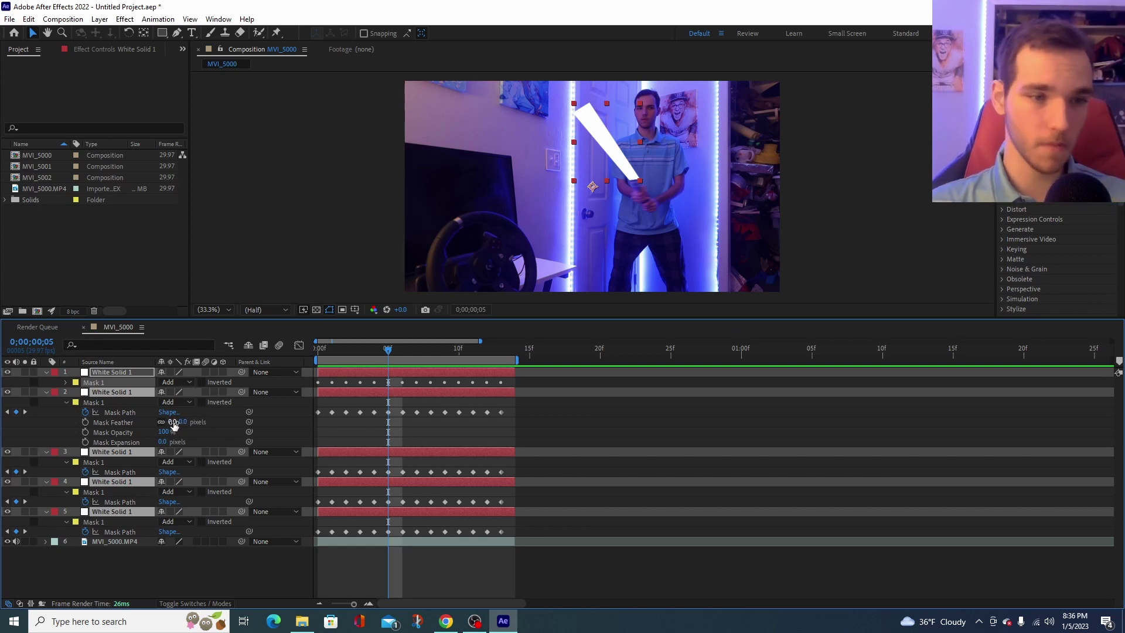
pyautogui.click(172, 423)
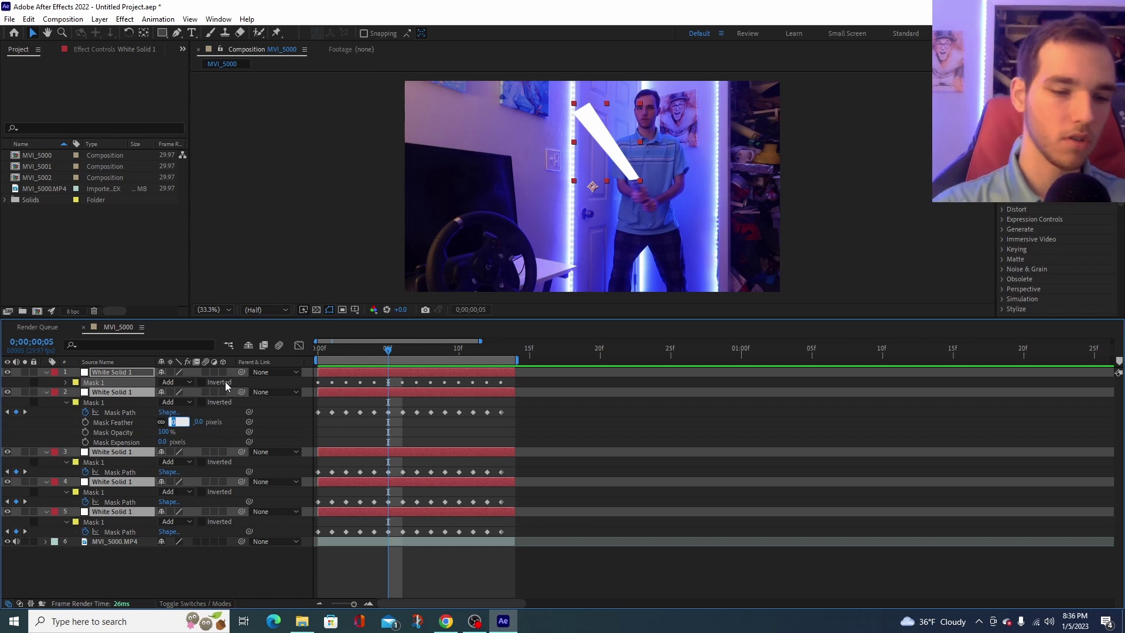
pyautogui.write('10')
pyautogui.press('Tab')
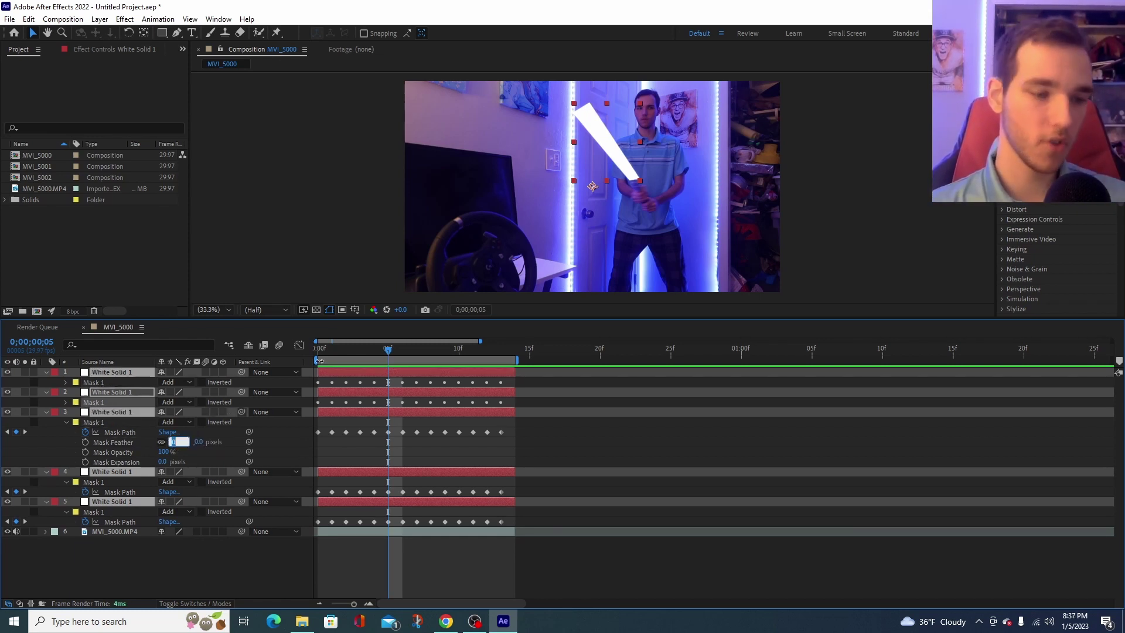
pyautogui.write('30')
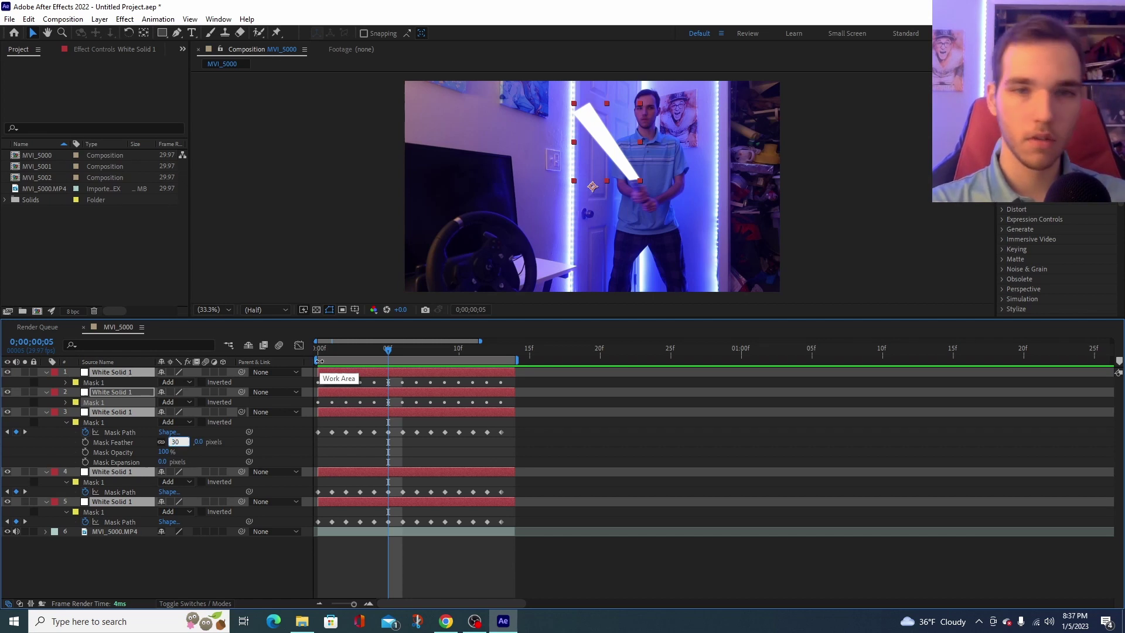
pyautogui.press('Tab')
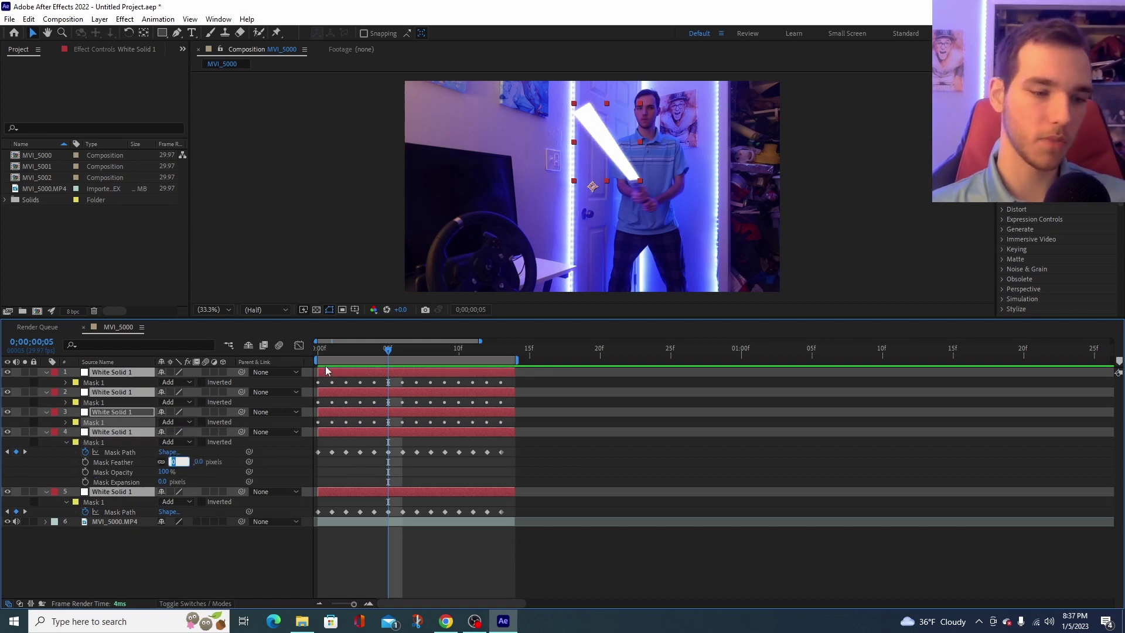
pyautogui.write('60')
pyautogui.press('Tab')
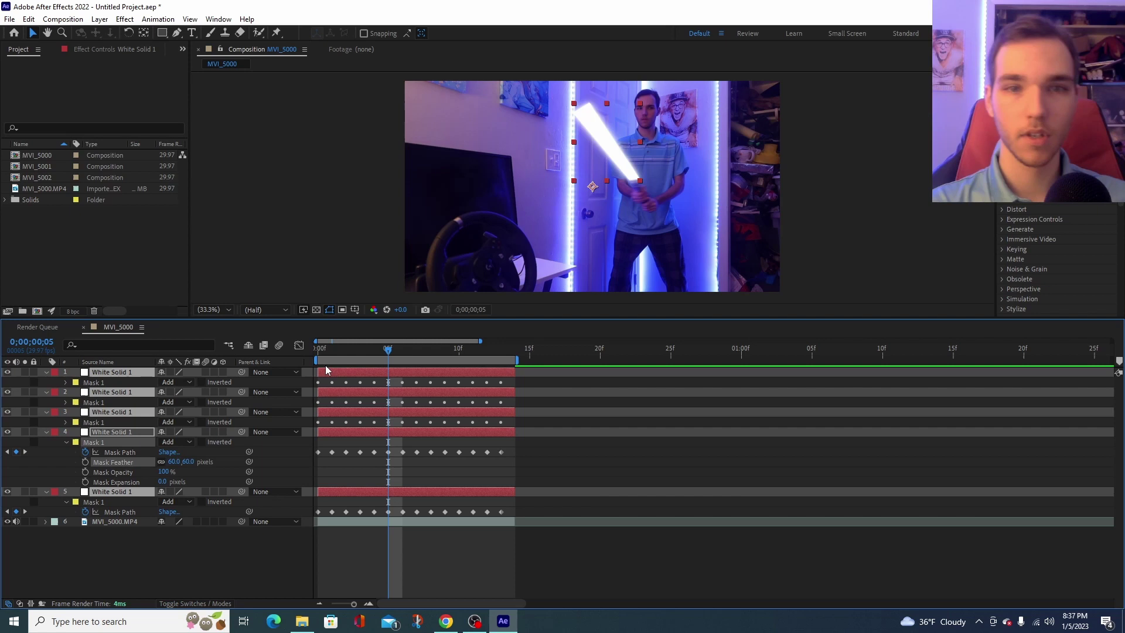
pyautogui.click(170, 484)
pyautogui.write('120')
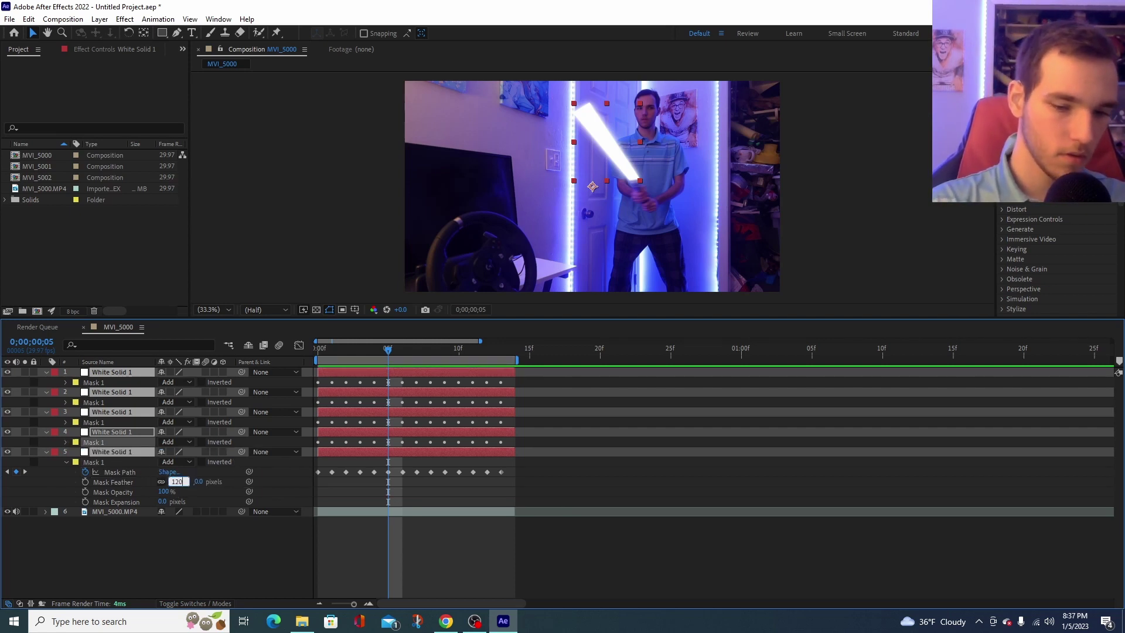
pyautogui.press('Return')
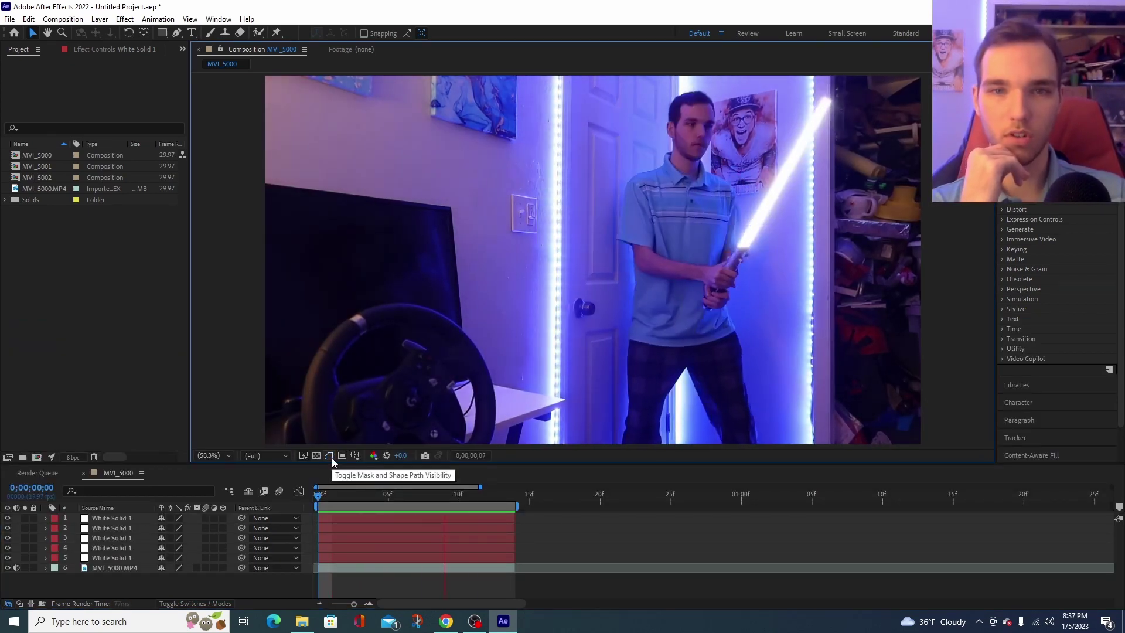
# Step: Create a full-frame black solid, Black Solid 1
pyautogui.click(168, 588)
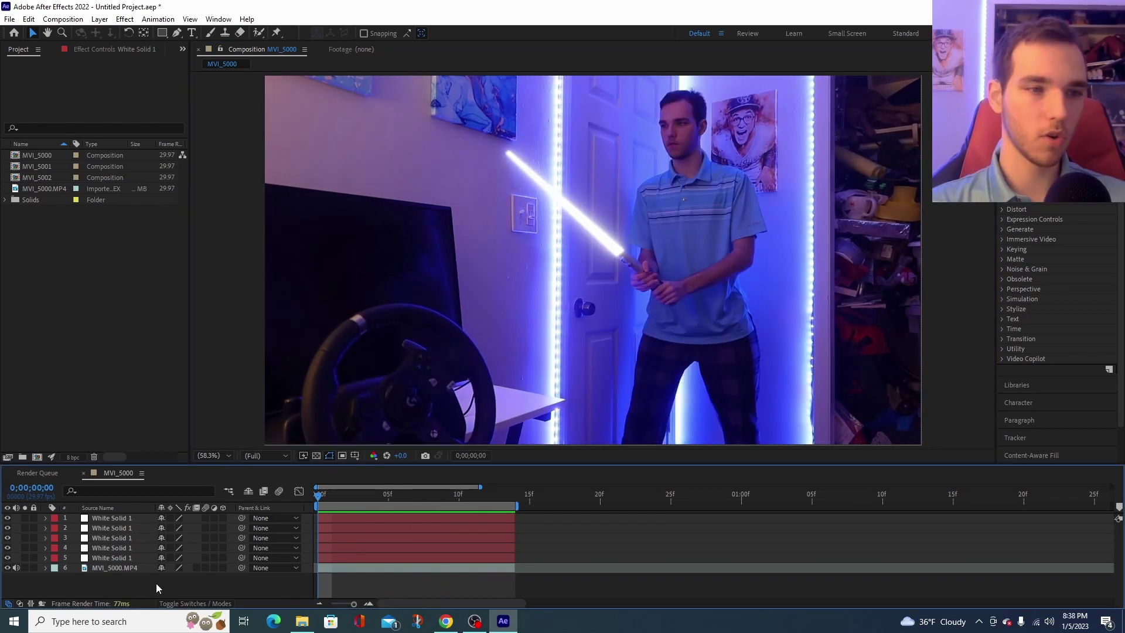
pyautogui.click(99, 19)
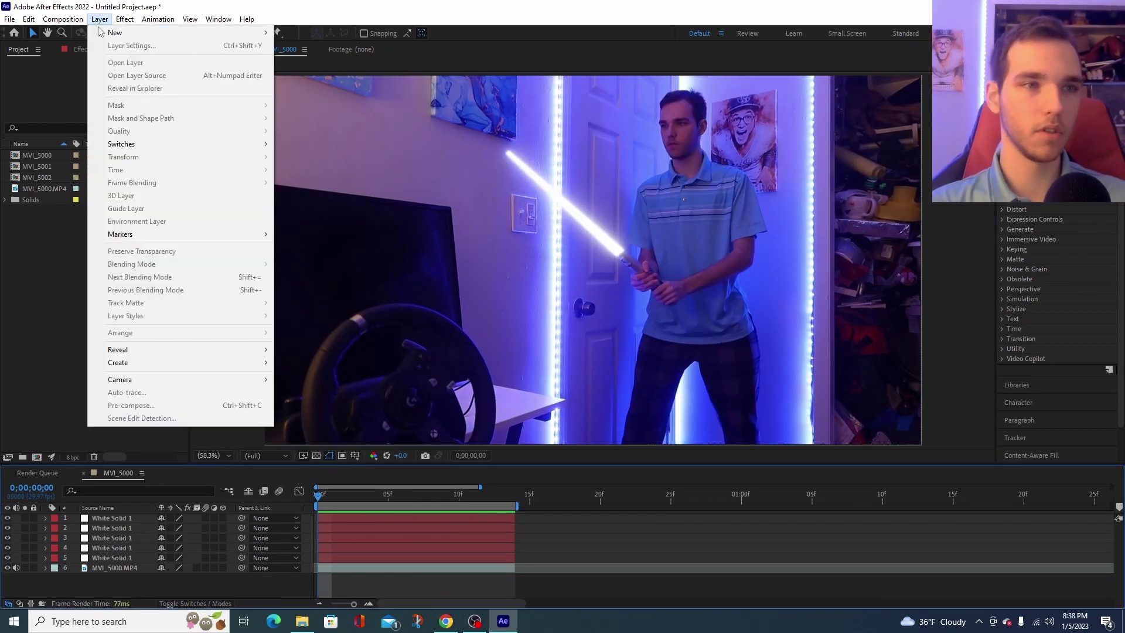
pyautogui.moveTo(171, 34)
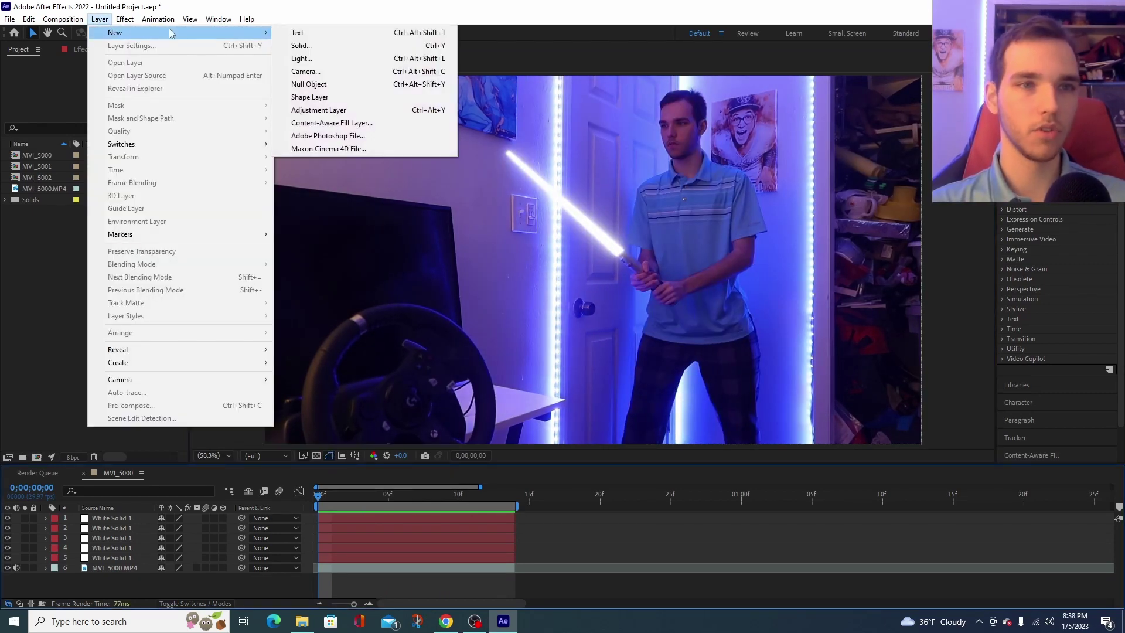
pyautogui.click(301, 46)
pyautogui.click(556, 381)
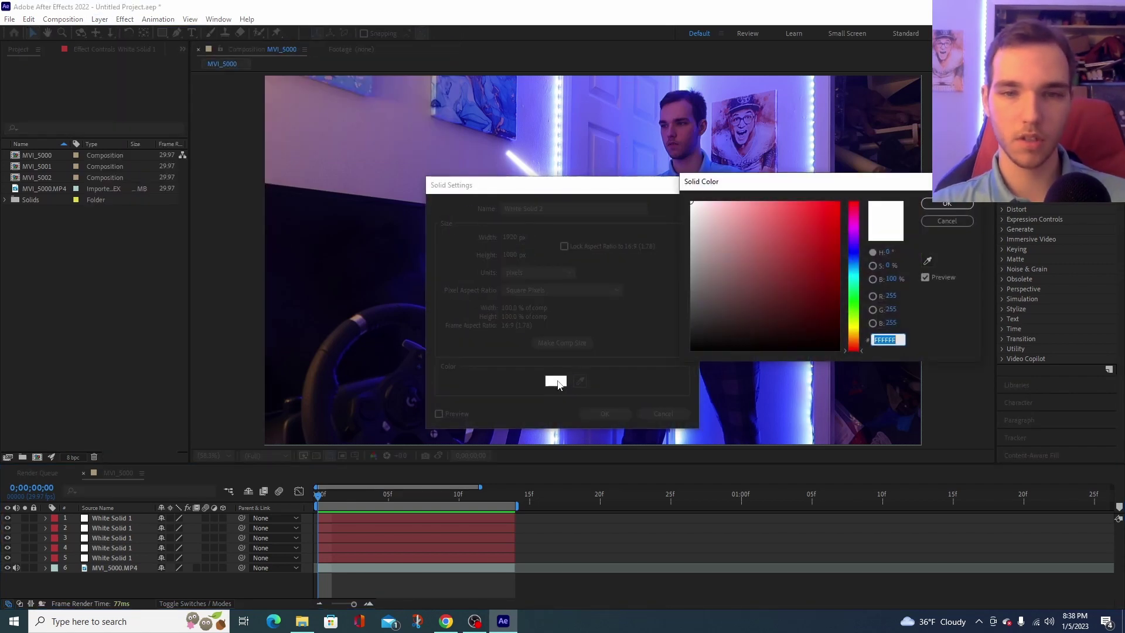
pyautogui.moveTo(811, 316); pyautogui.dragTo(840, 372)
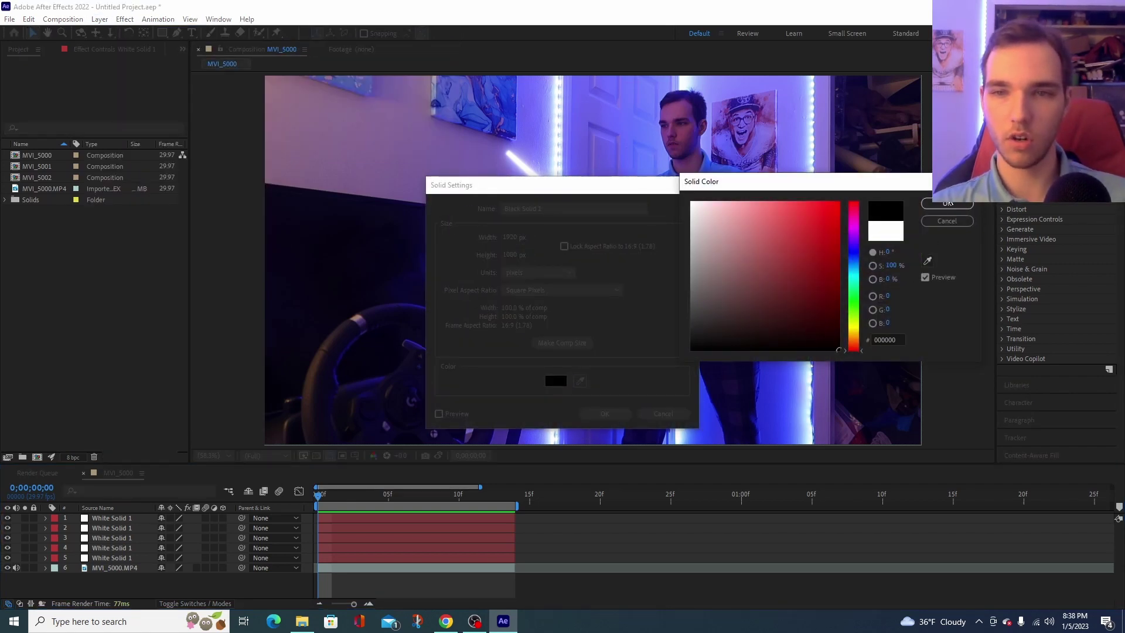
pyautogui.click(946, 204)
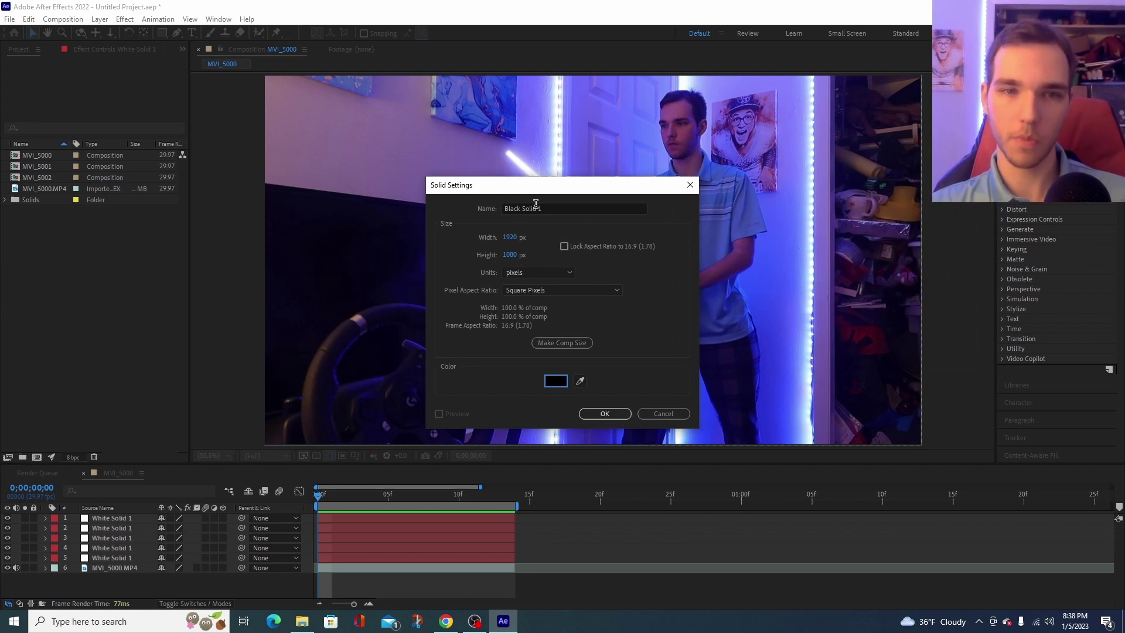
pyautogui.click(613, 413)
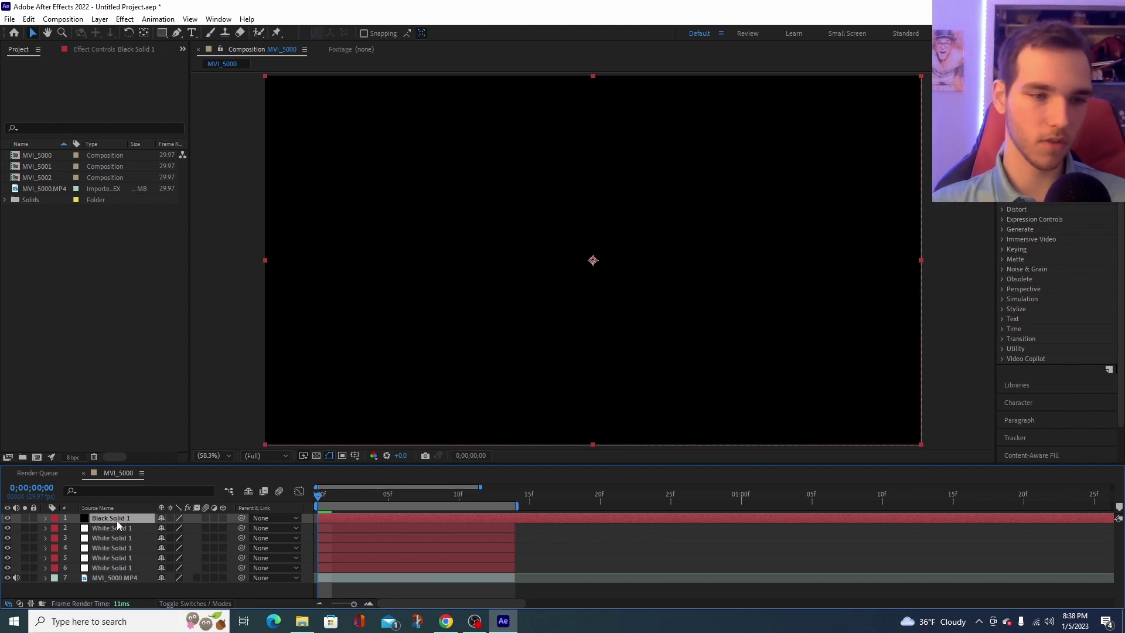
# Step: Move Black Solid 1 below the white solids, above the footage, and preview the glowing saber
pyautogui.moveTo(120, 522); pyautogui.dragTo(119, 574)
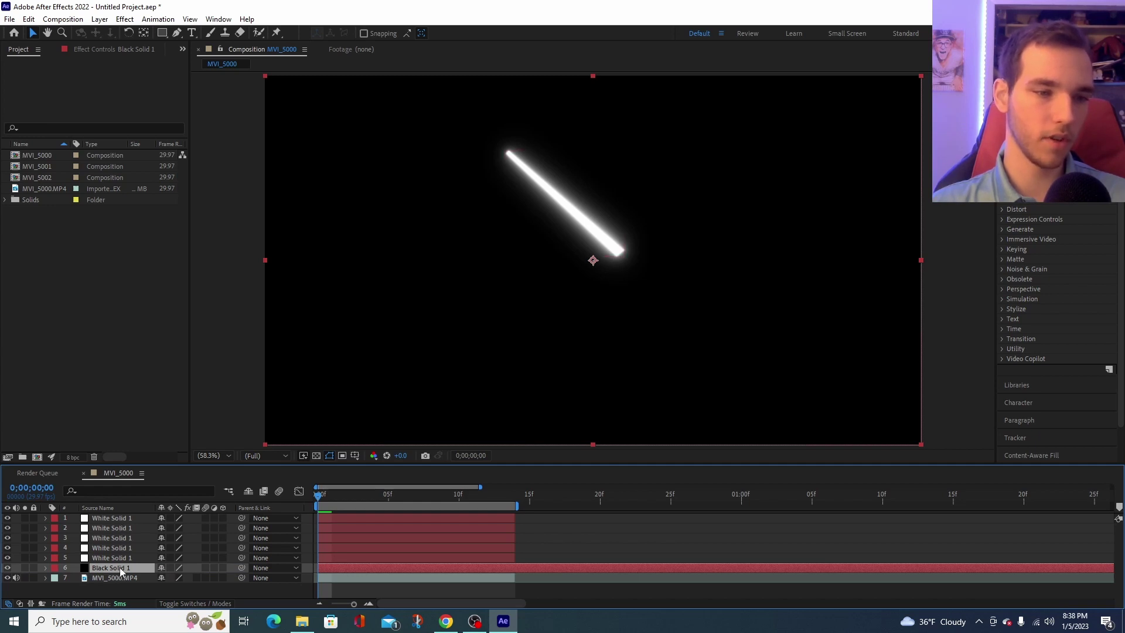
pyautogui.press('space')
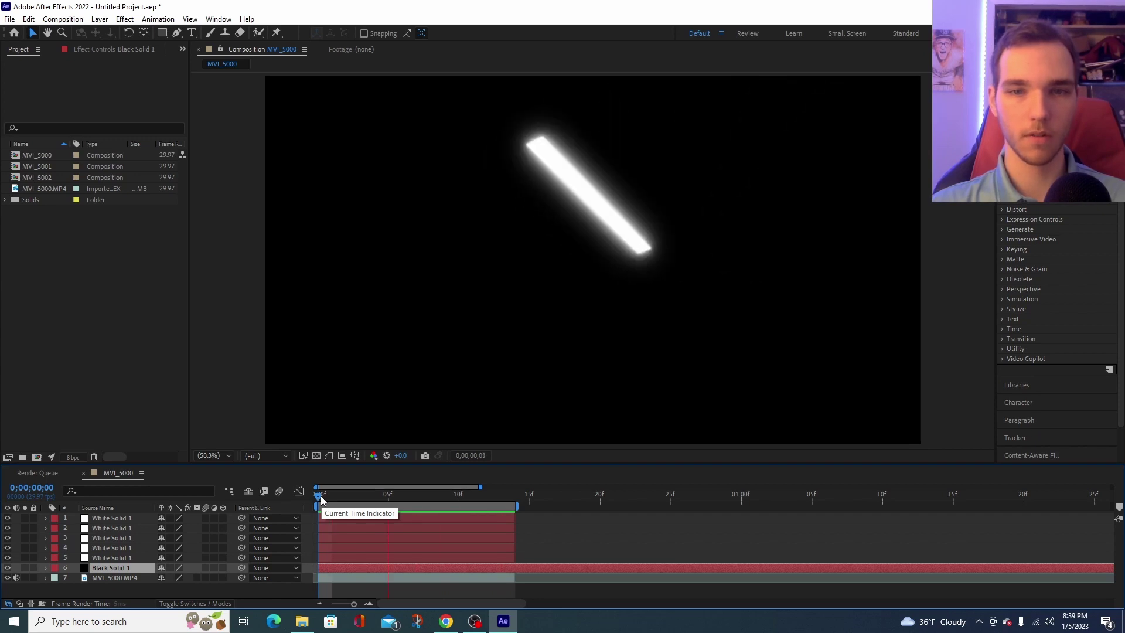
pyautogui.press('space')
# Step: Precompose the white solids through Black Solid 1 into a comp named 'saber'
pyautogui.click(112, 518)
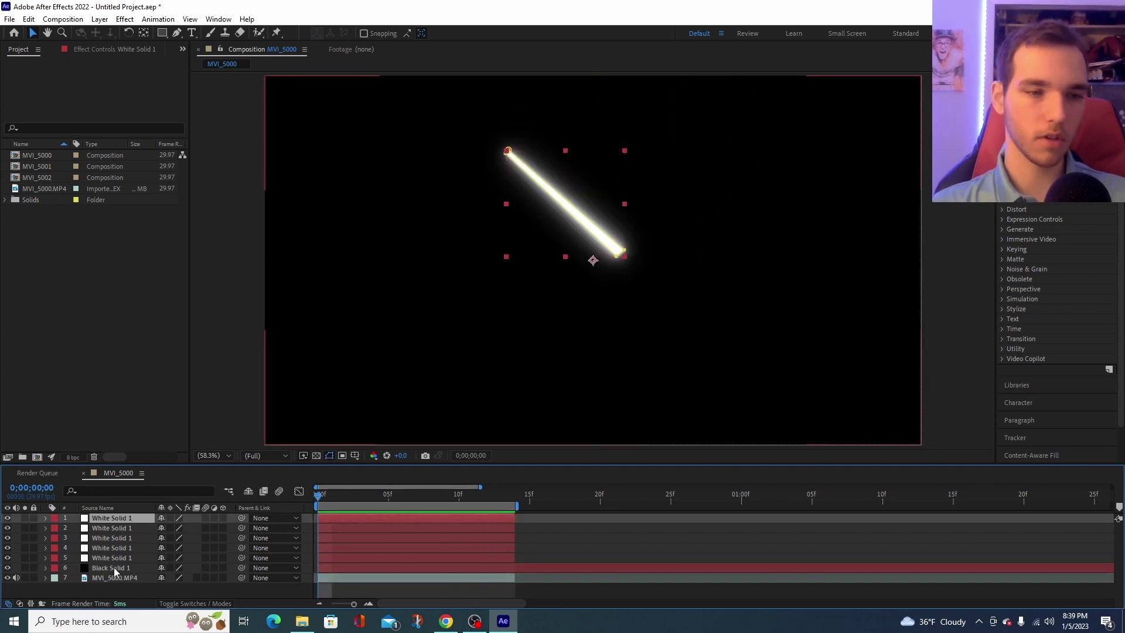
pyautogui.keyDown('shift'); pyautogui.click(113, 568); pyautogui.keyUp('shift')
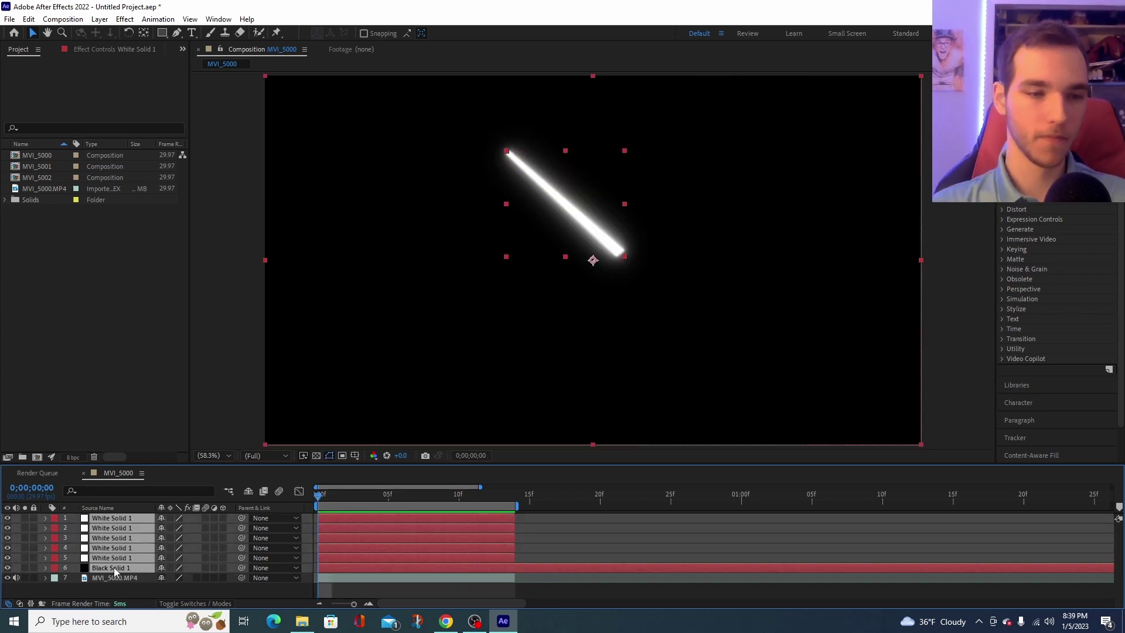
pyautogui.rightClick(113, 561)
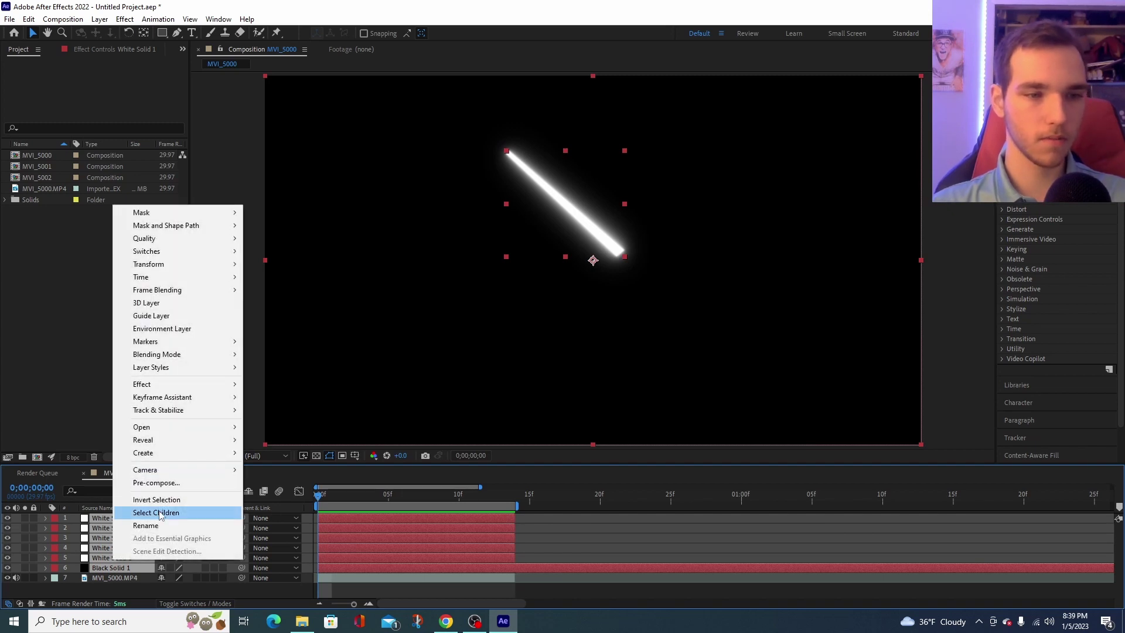
pyautogui.click(174, 484)
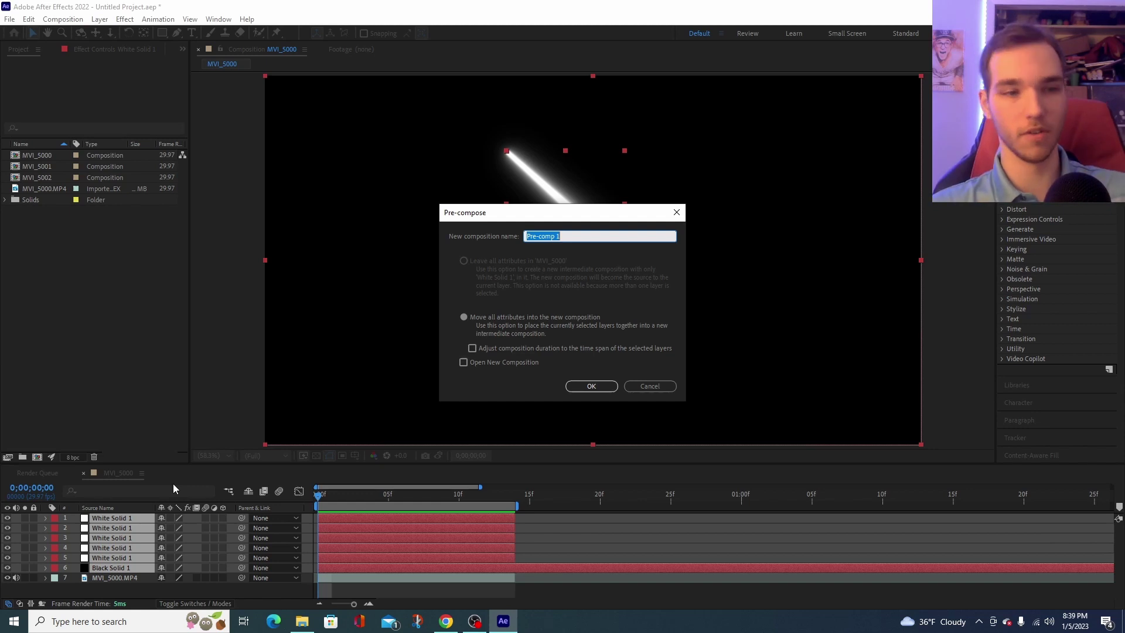
pyautogui.write('saber')
pyautogui.click(597, 384)
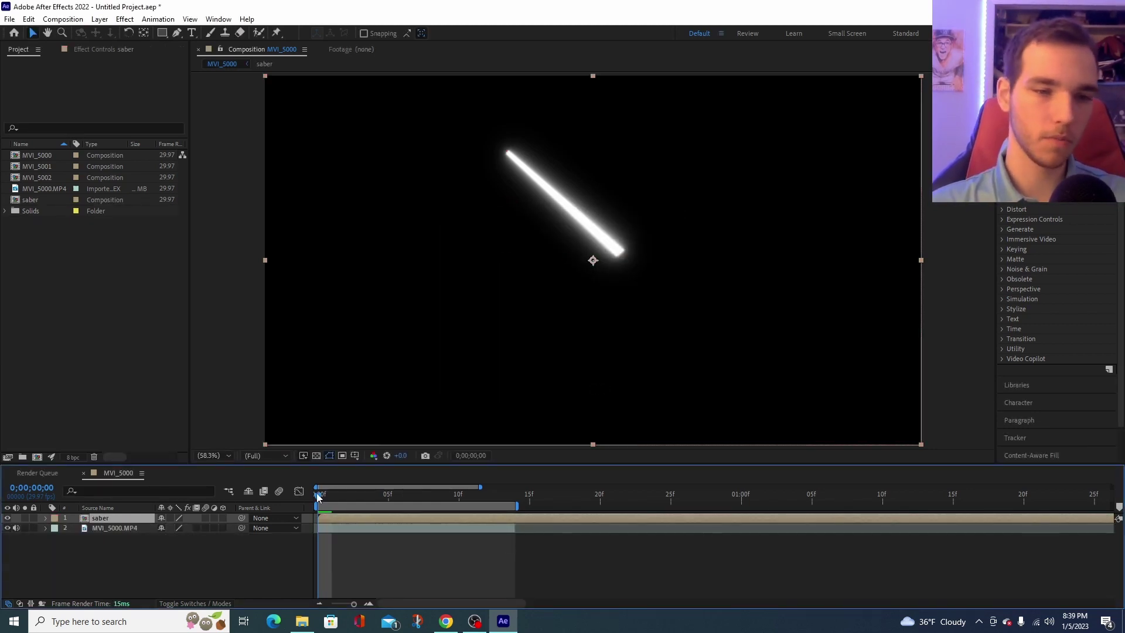
# Step: Set the saber layer's blending mode to Screen over the footage
pyautogui.rightClick(85, 516)
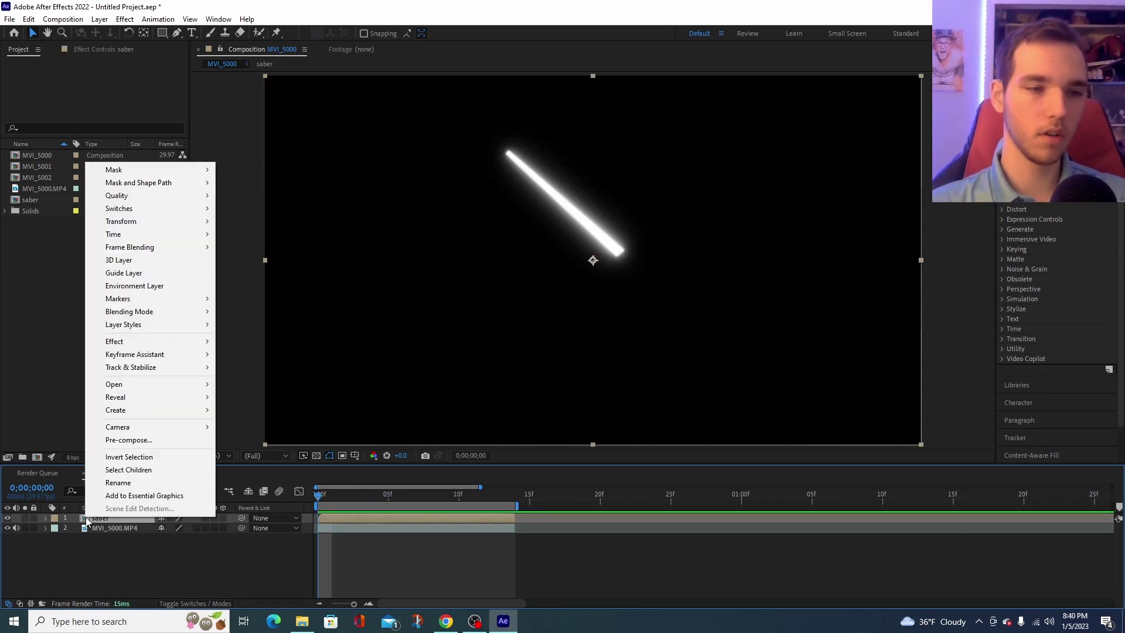
pyautogui.moveTo(193, 311)
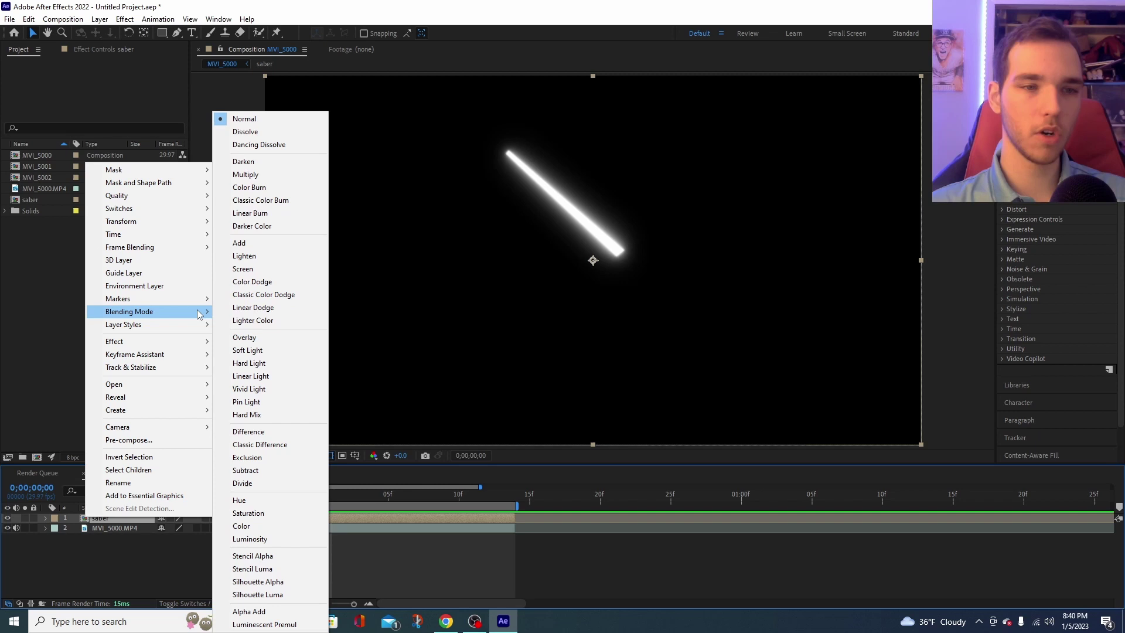
pyautogui.click(258, 270)
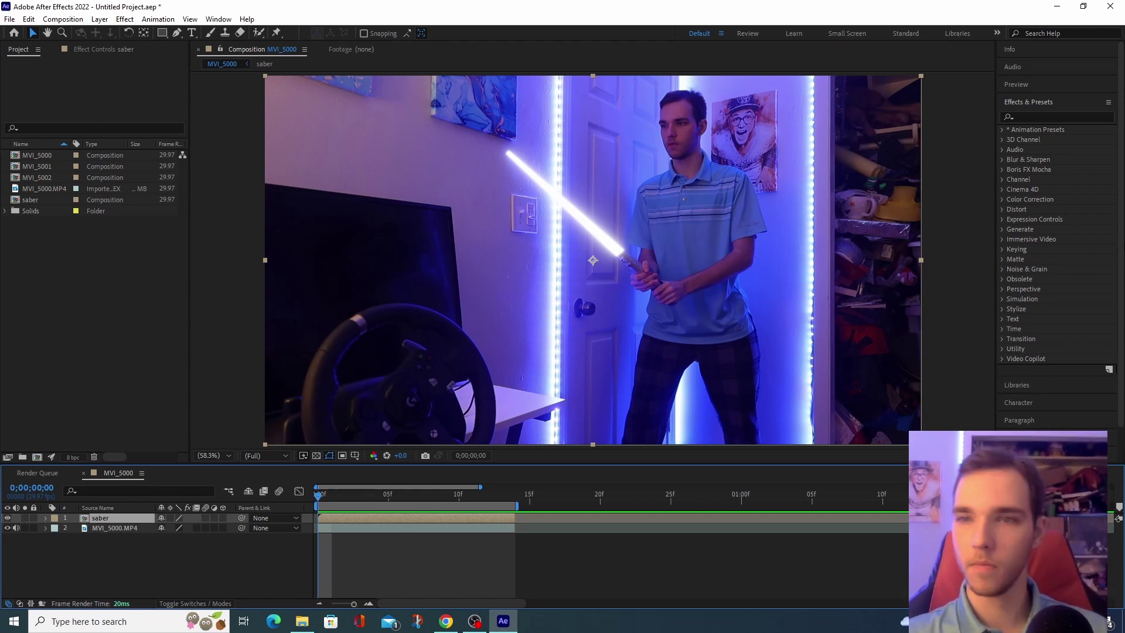
# Step: Find the Curves effect and apply it to the saber layer
pyautogui.click(1045, 115)
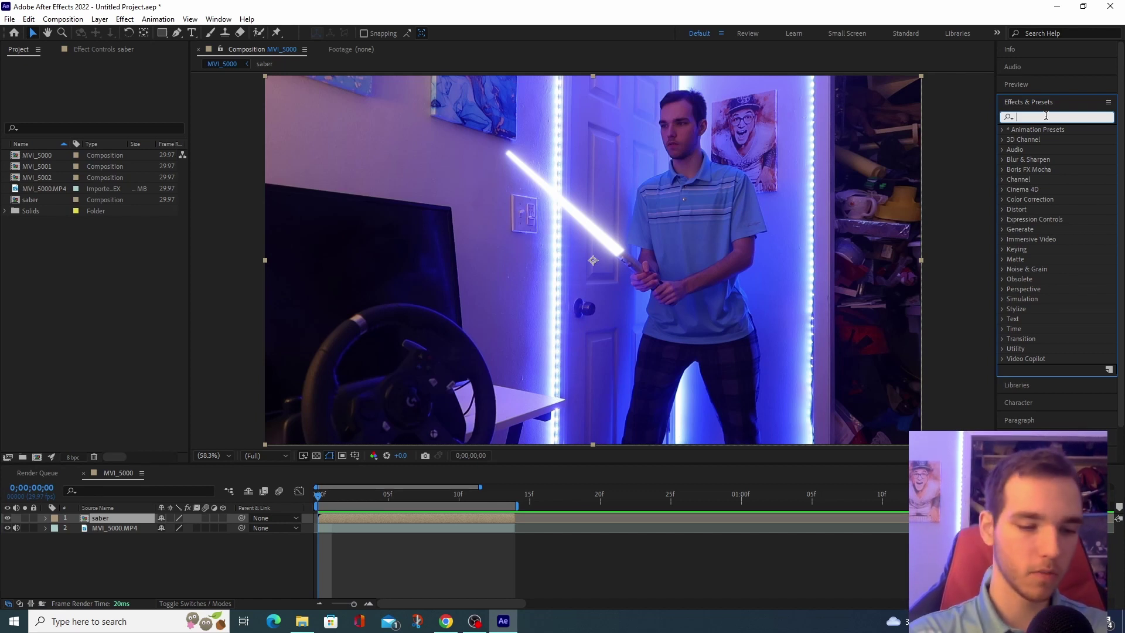
pyautogui.write('curves')
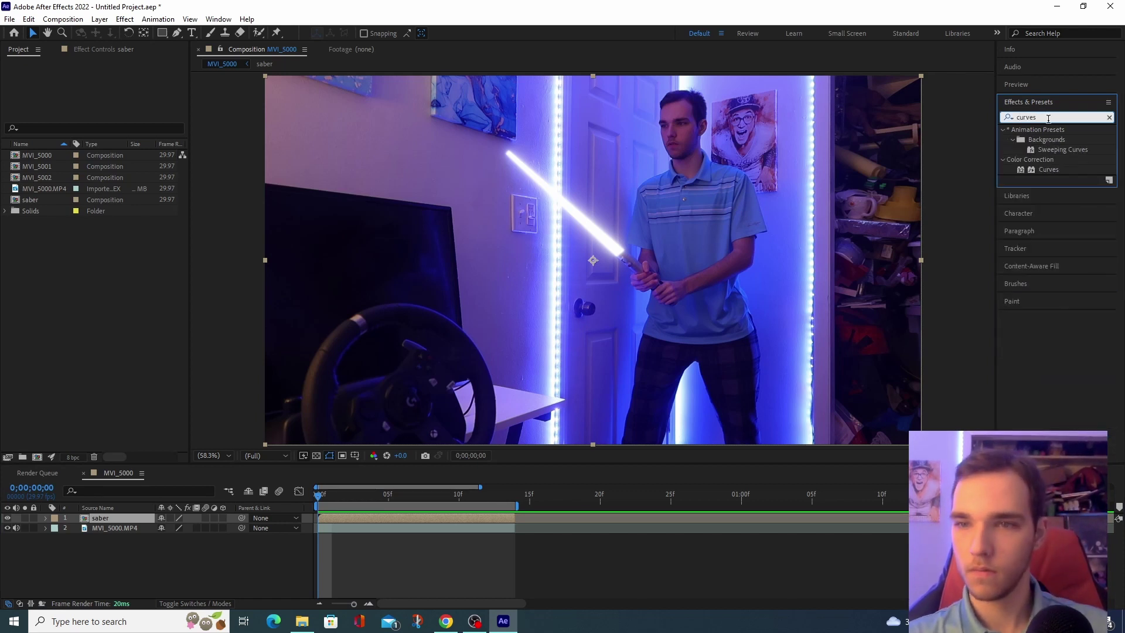
pyautogui.click(1038, 169)
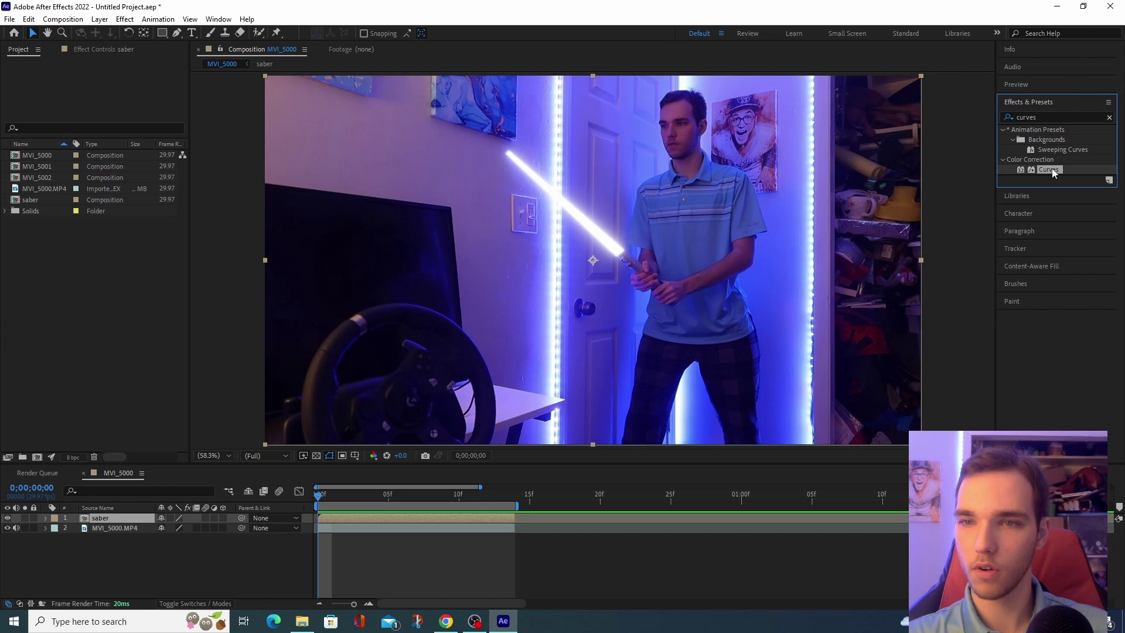
pyautogui.moveTo(1053, 168); pyautogui.dragTo(94, 520)
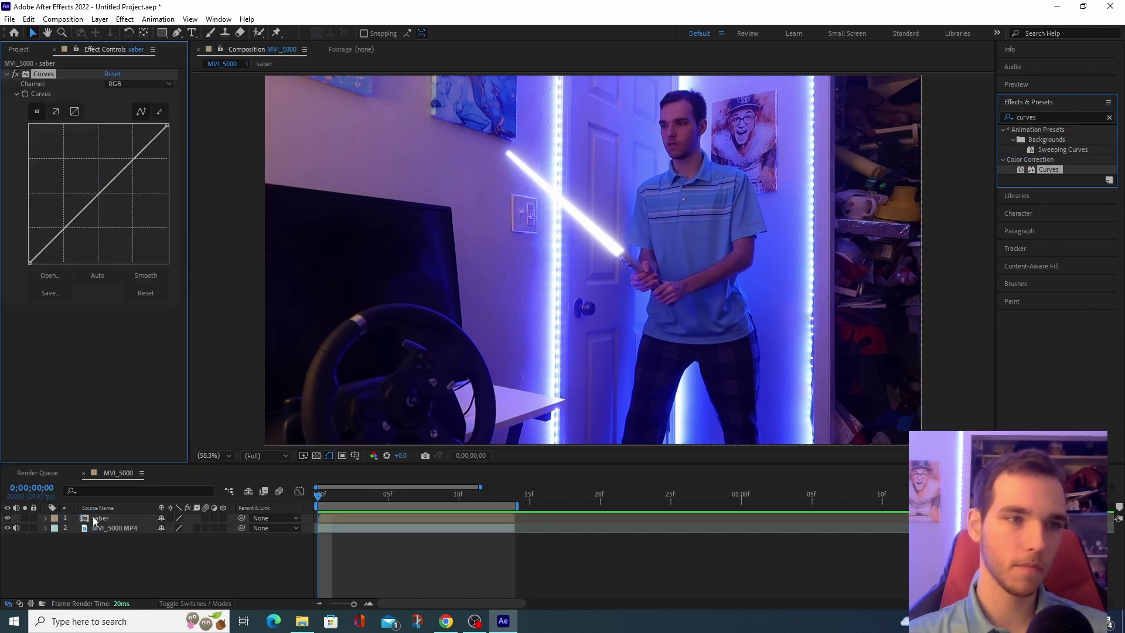
# Step: With the footage hidden, raise the RGB and Blue curves and add a Red curve point, then unhide the footage
pyautogui.moveTo(114, 176); pyautogui.dragTo(129, 235)
pyautogui.click(7, 528)
pyautogui.click(139, 84)
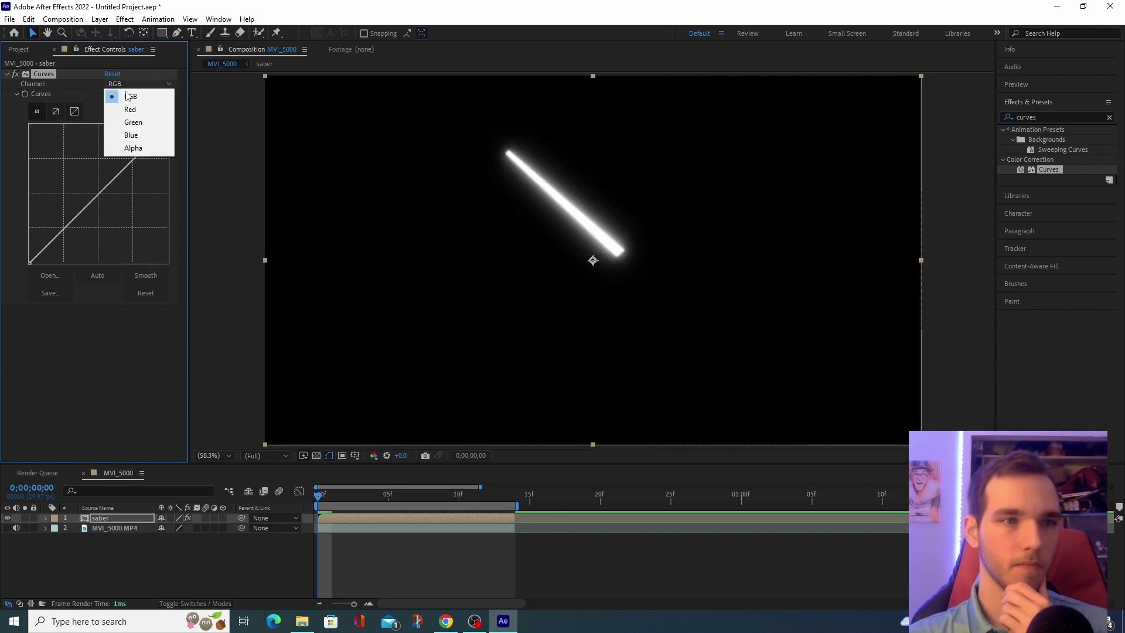
pyautogui.click(126, 133)
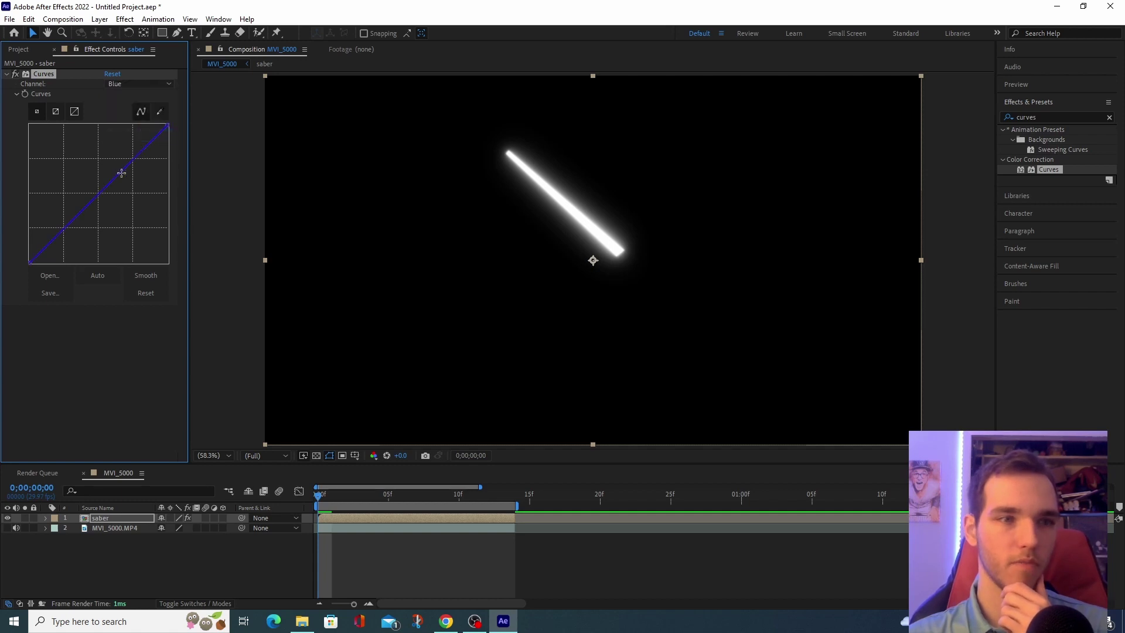
pyautogui.moveTo(119, 171)
pyautogui.mouseDown()
pyautogui.moveTo(93, 139)
pyautogui.moveTo(122, 162)
pyautogui.mouseUp()
pyautogui.press('Up')
pyautogui.press('Up')
pyautogui.press('Up')
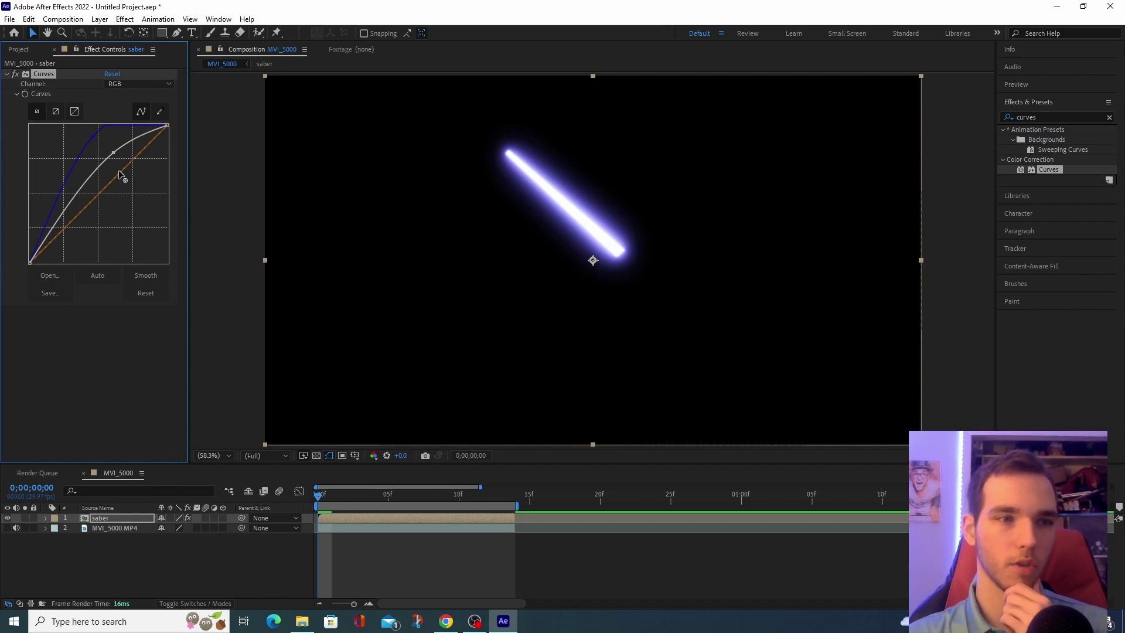
pyautogui.hotkey('ctrl', 'z')
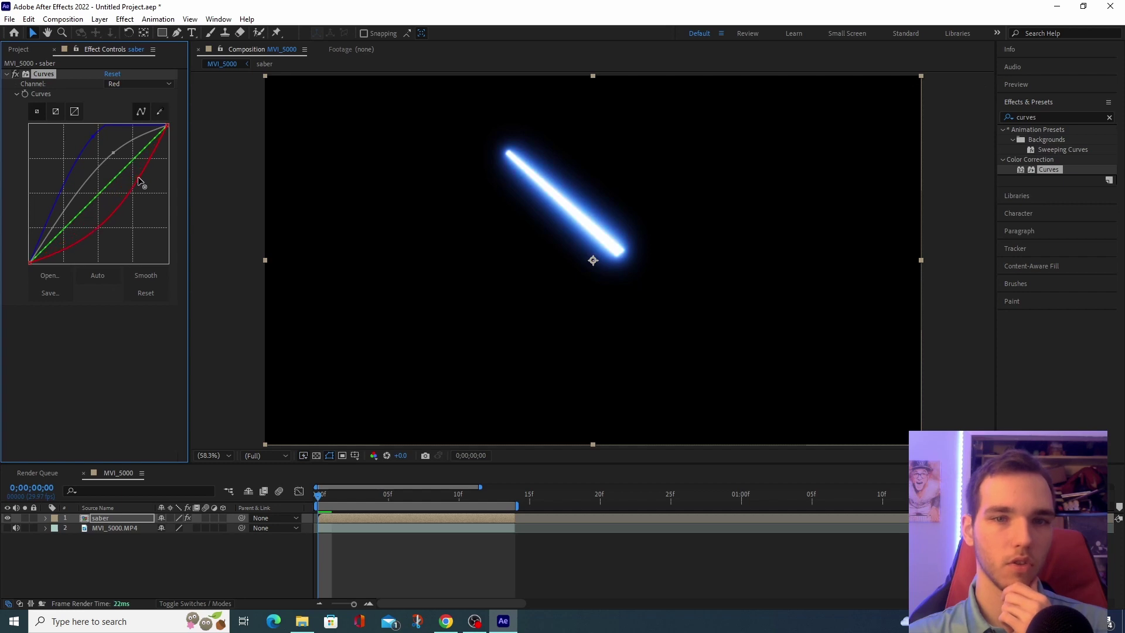
pyautogui.click(138, 177)
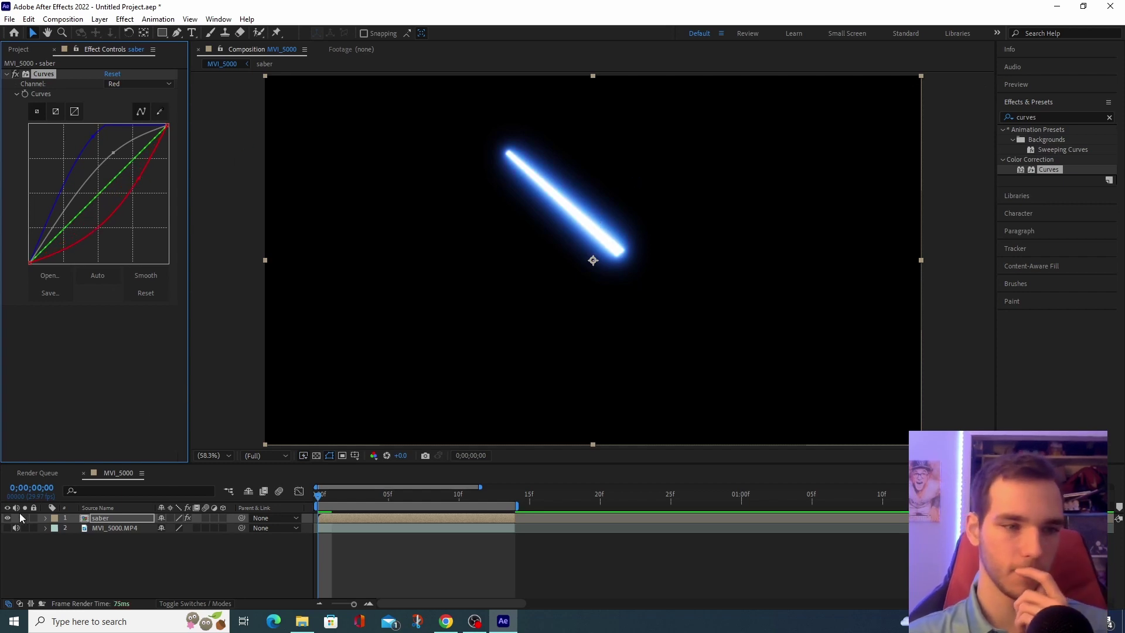
pyautogui.click(7, 528)
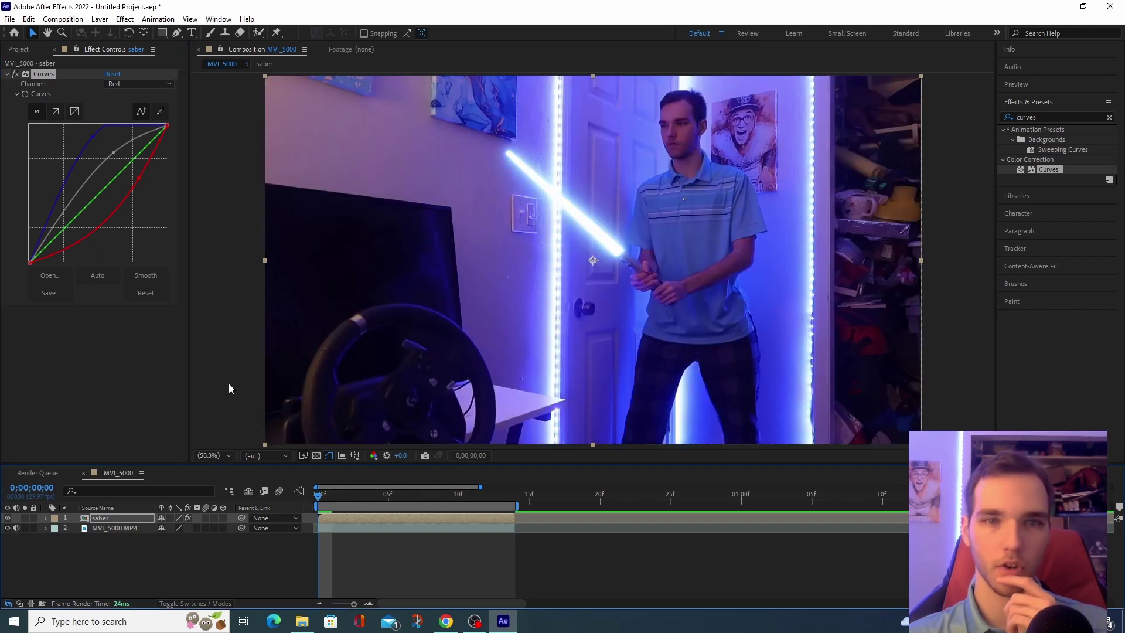
# Step: Ease the red curve back, tweak the blue curve, preview, and queue MVI_5000 for rendering
pyautogui.moveTo(136, 180); pyautogui.dragTo(129, 178)
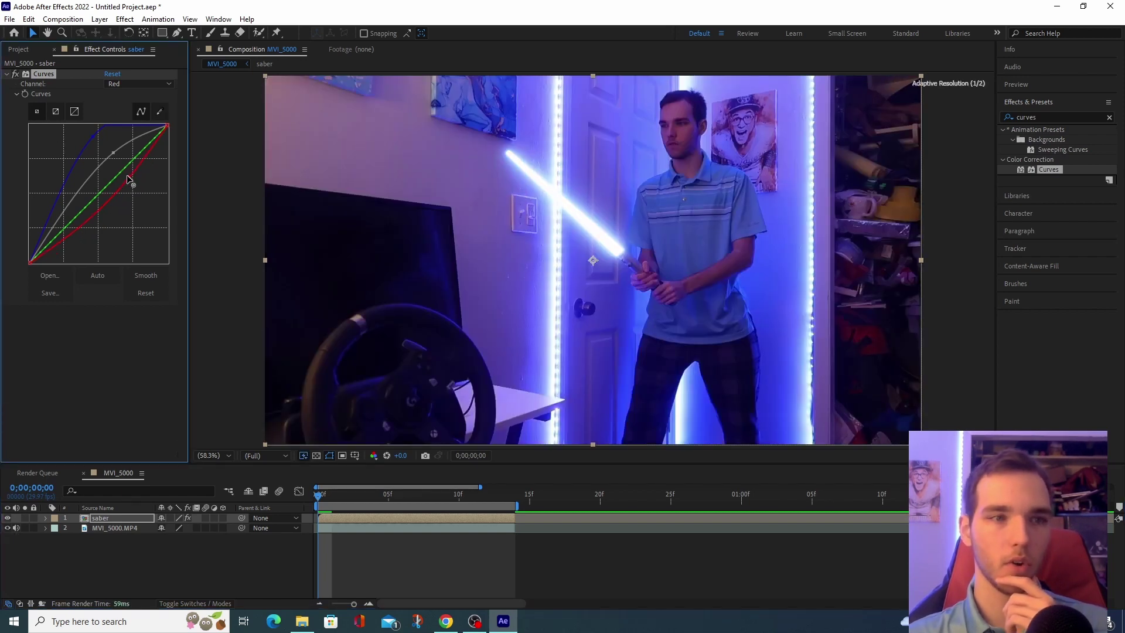
pyautogui.click(91, 141)
pyautogui.press('space')
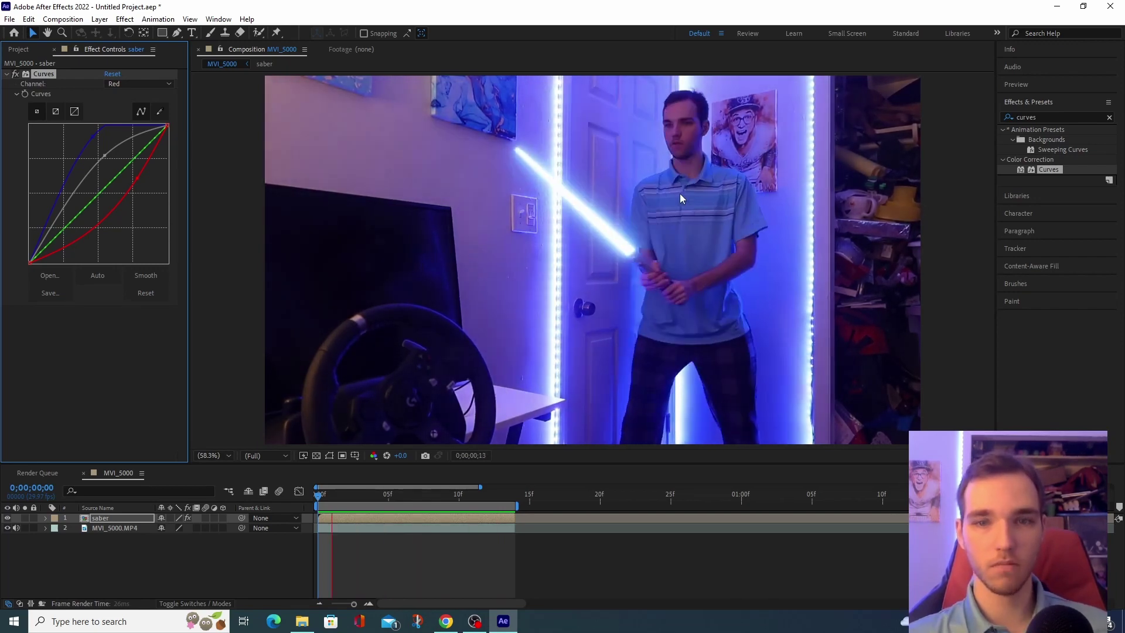
pyautogui.hotkey('ctrl', 'm')
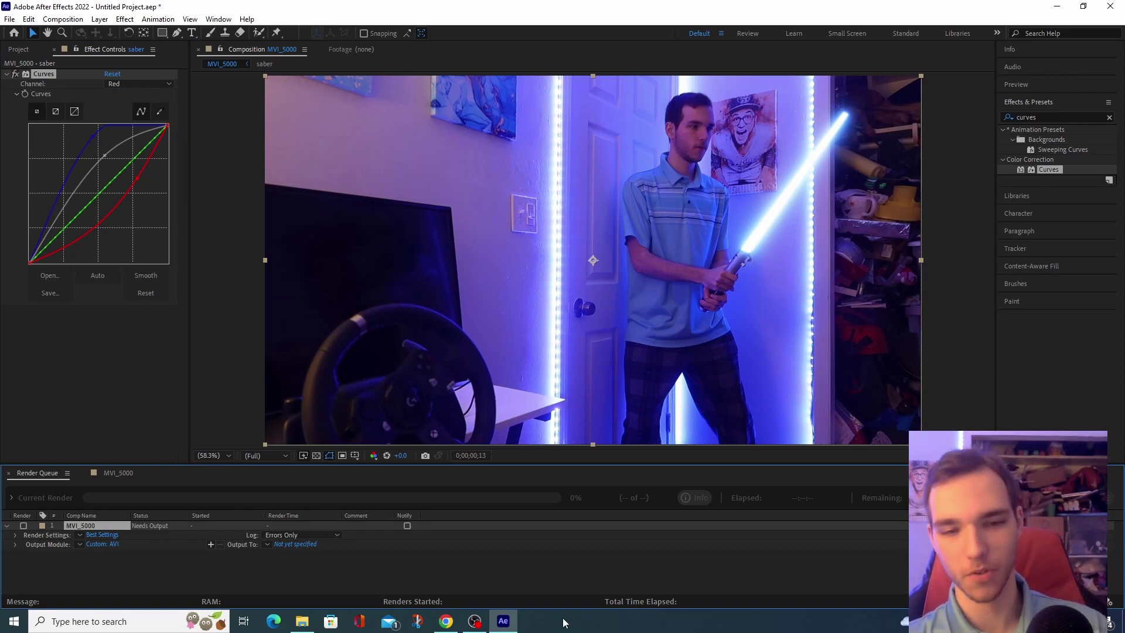
pyautogui.click(475, 621)
# Step: Switch OBS to the 'full screen camera' scene
pyautogui.click(127, 557)
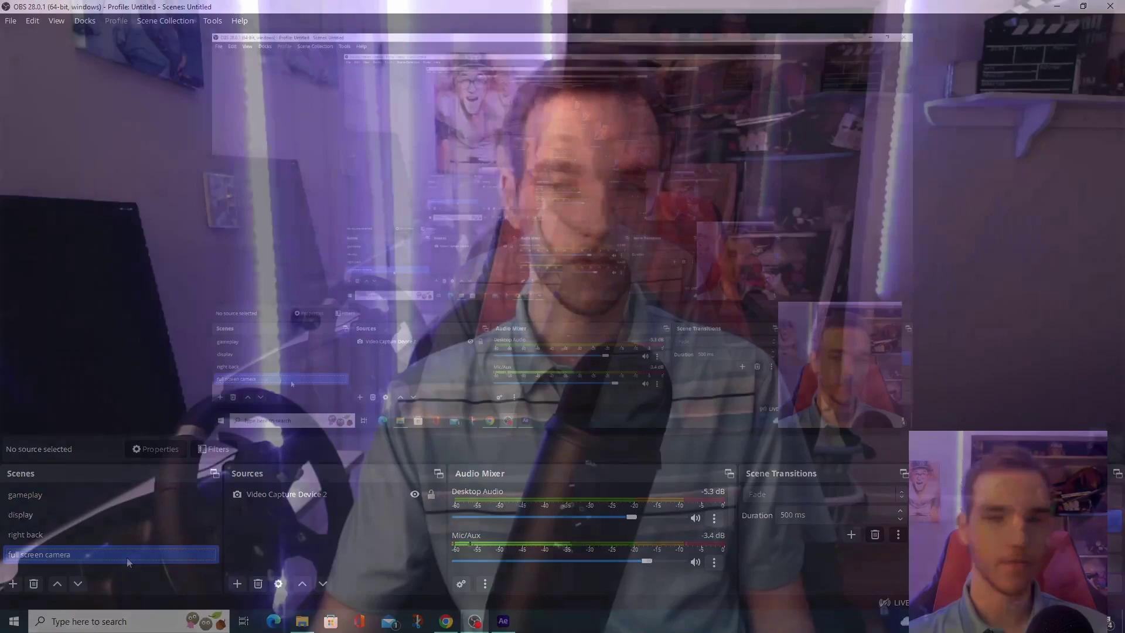